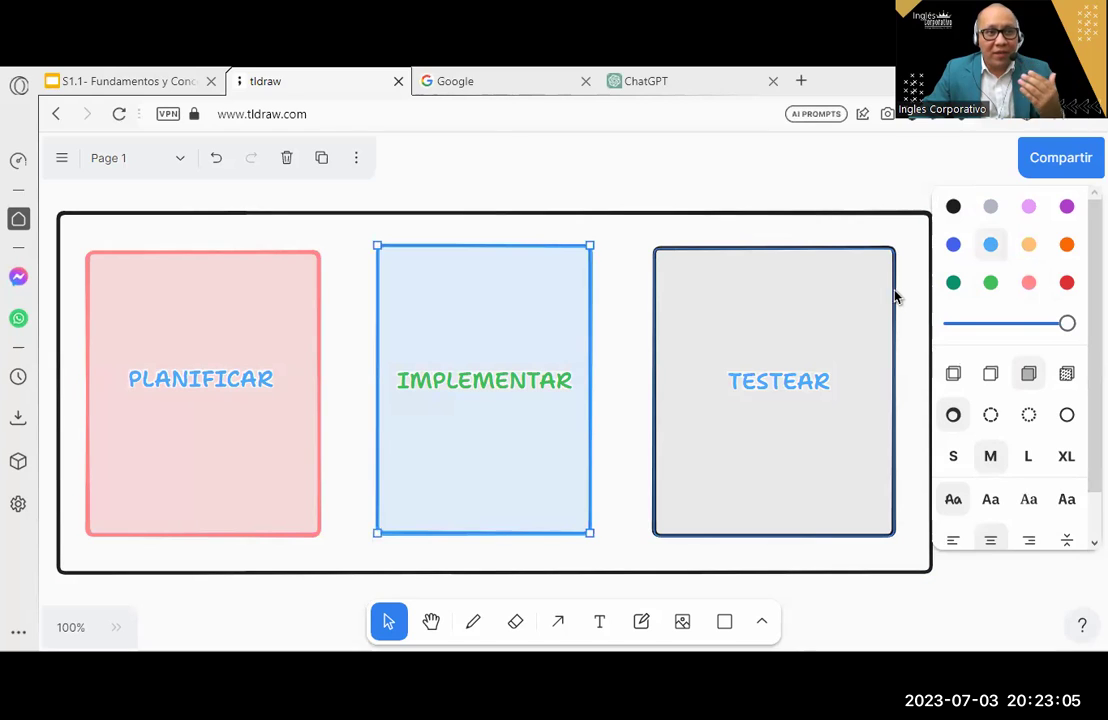
Step: Try light orange, light blue, grey and black as the colour of the TESTEAR rectangle
left_click(1028, 250)
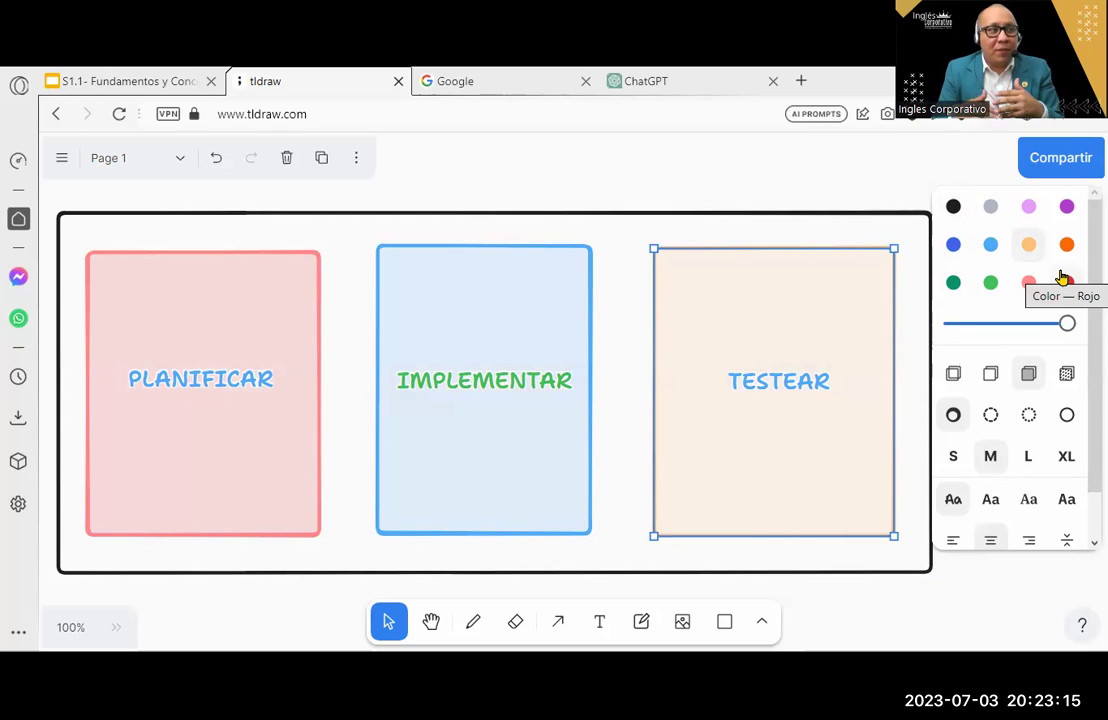
left_click(995, 250)
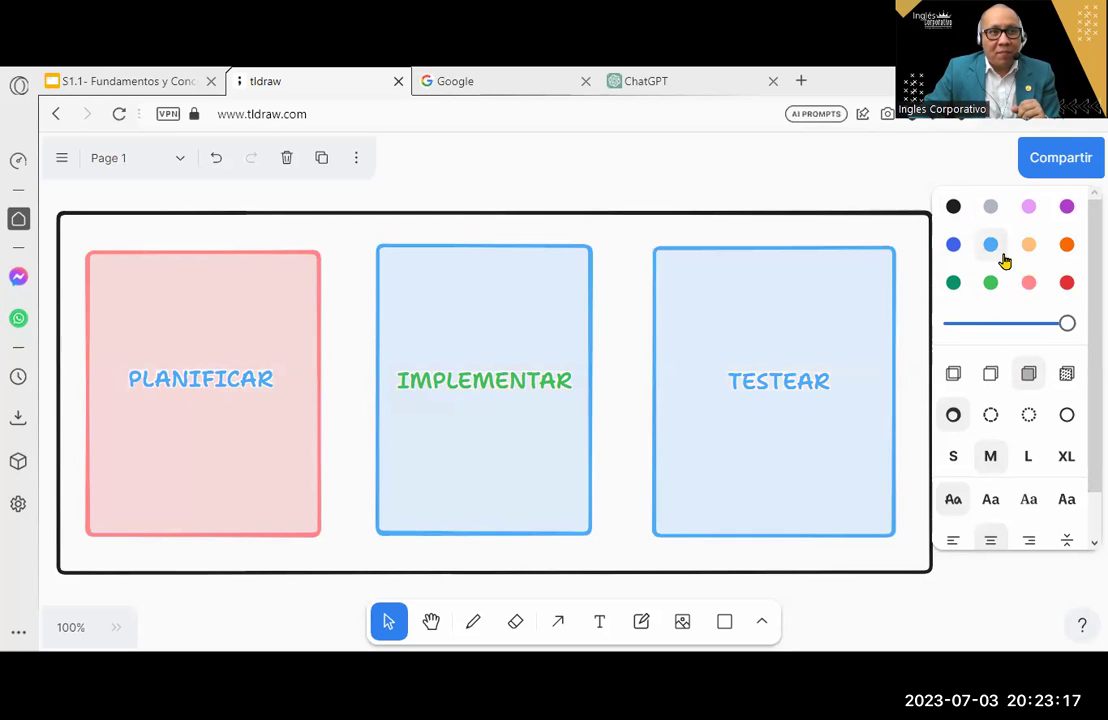
left_click(992, 212)
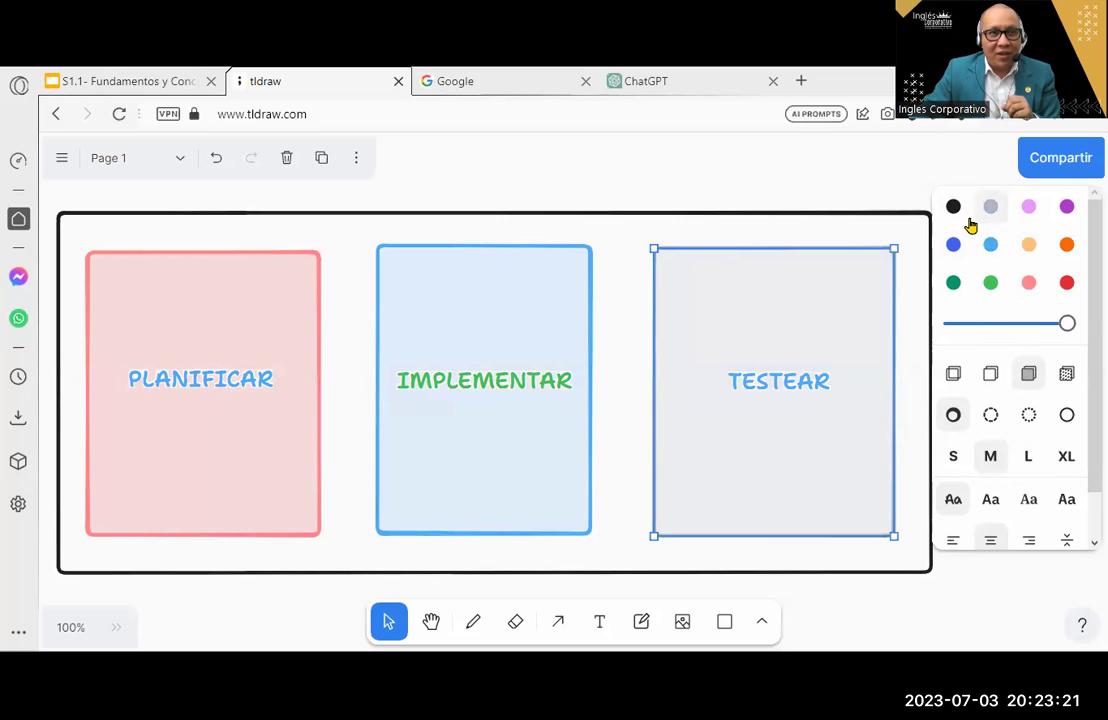
left_click(955, 208)
left_click(569, 260)
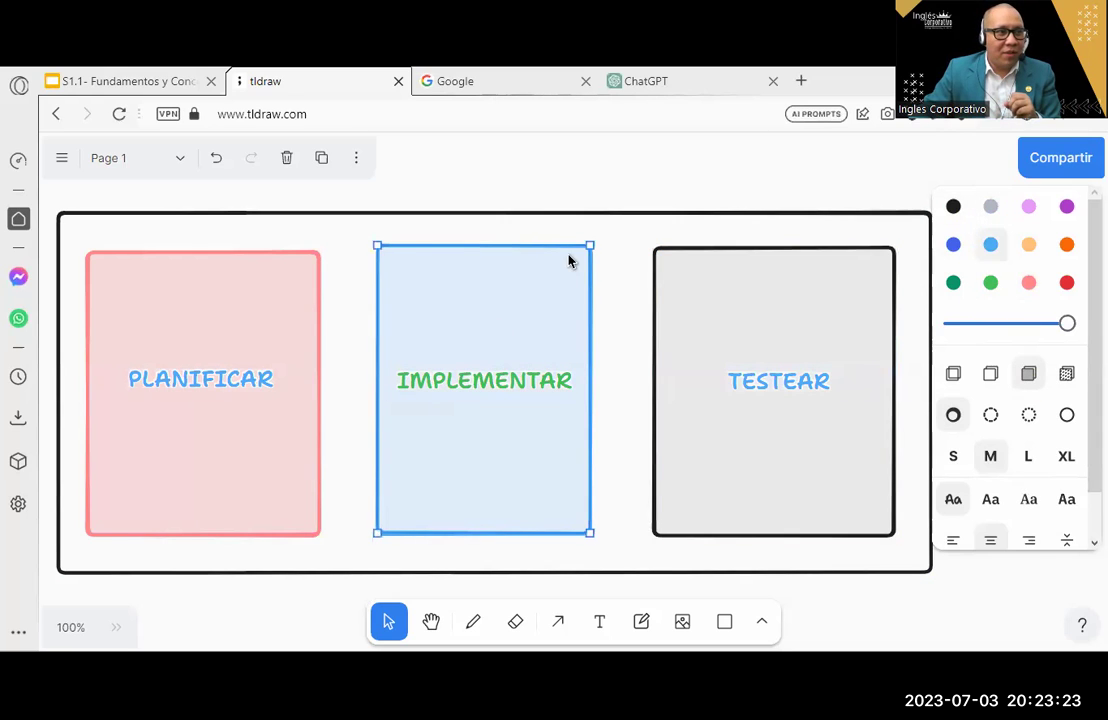
Step: Recolour the TESTEAR rectangle dark green
left_click(856, 255)
left_click(954, 248)
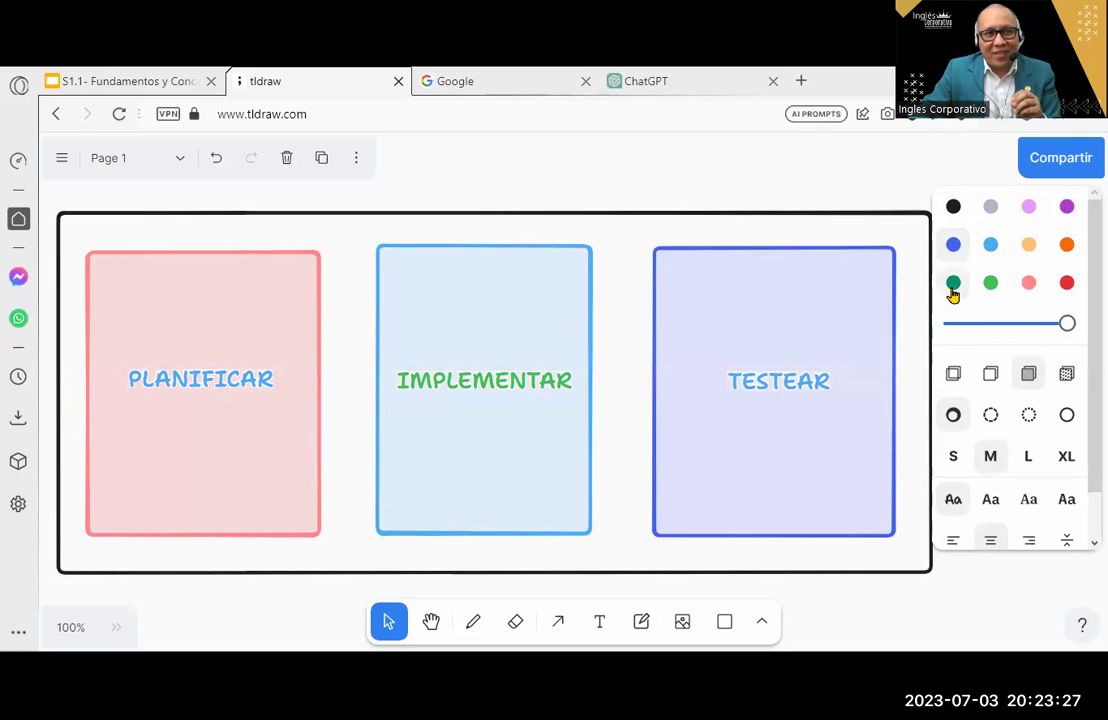
left_click(956, 283)
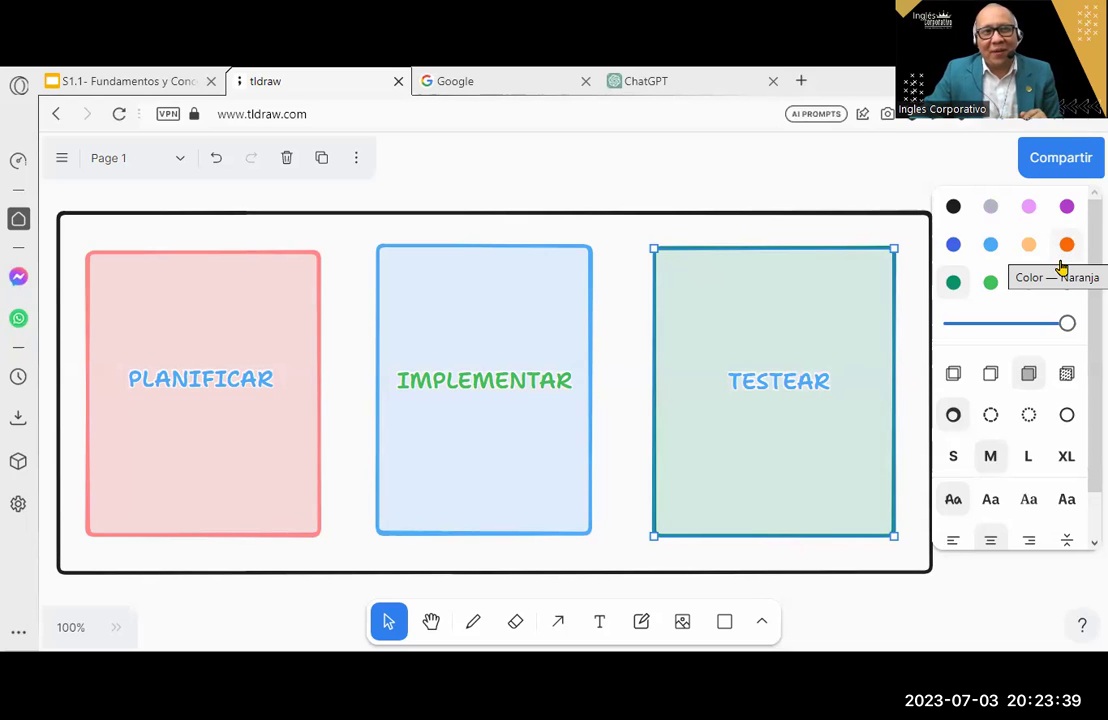
Step: Recolour the PLANIFICAR rectangle light orange after trying dark blue and light blue
left_click(317, 309)
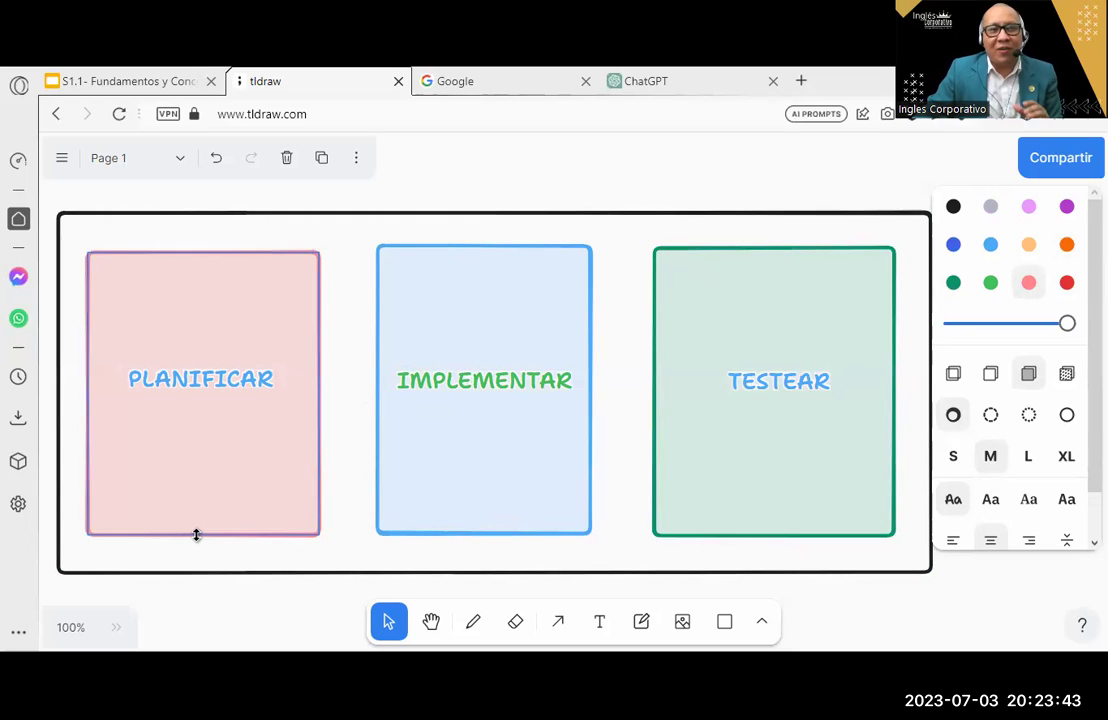
left_click(990, 282)
left_click(952, 247)
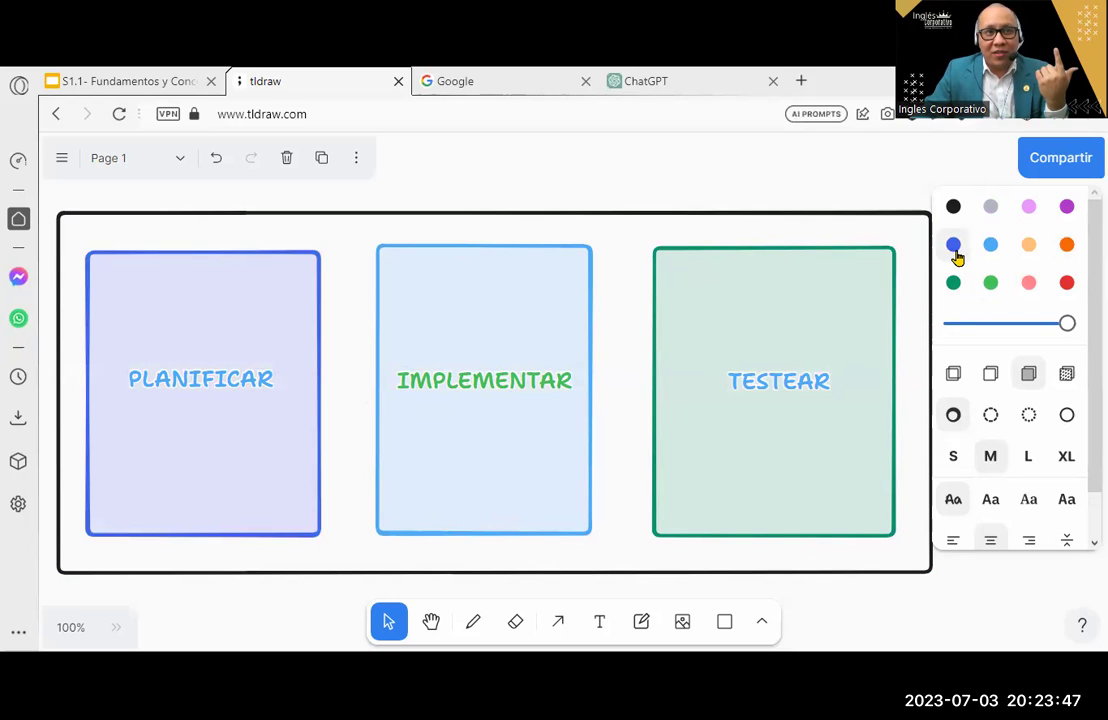
left_click(990, 246)
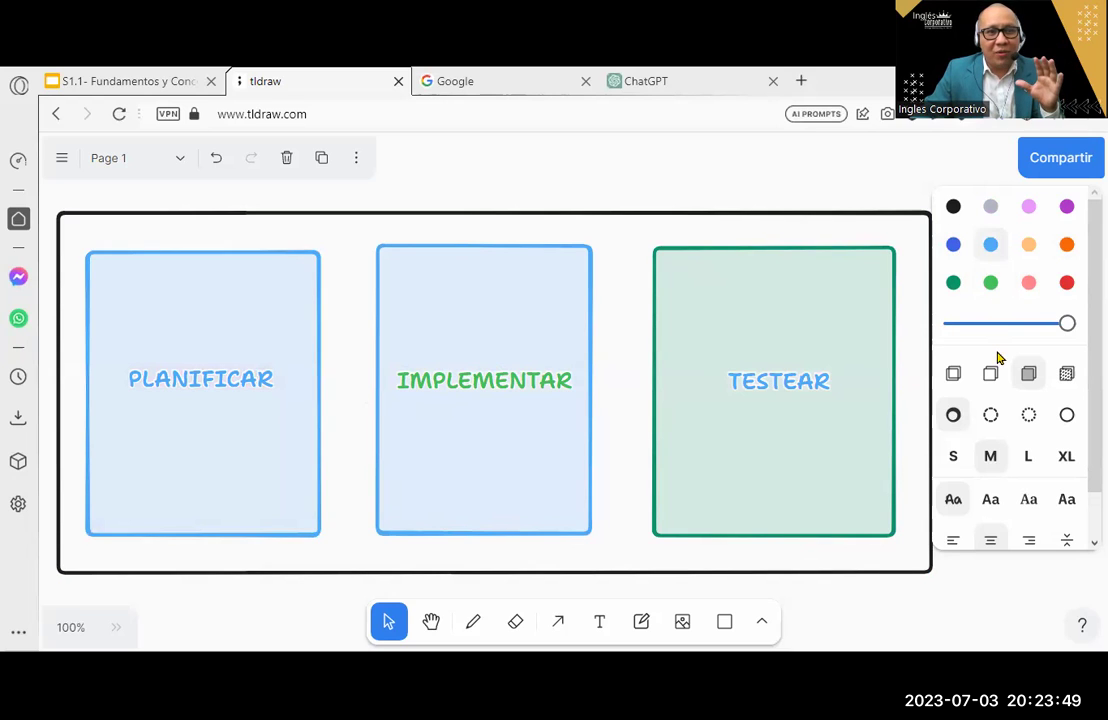
left_click(990, 282)
left_click(1031, 244)
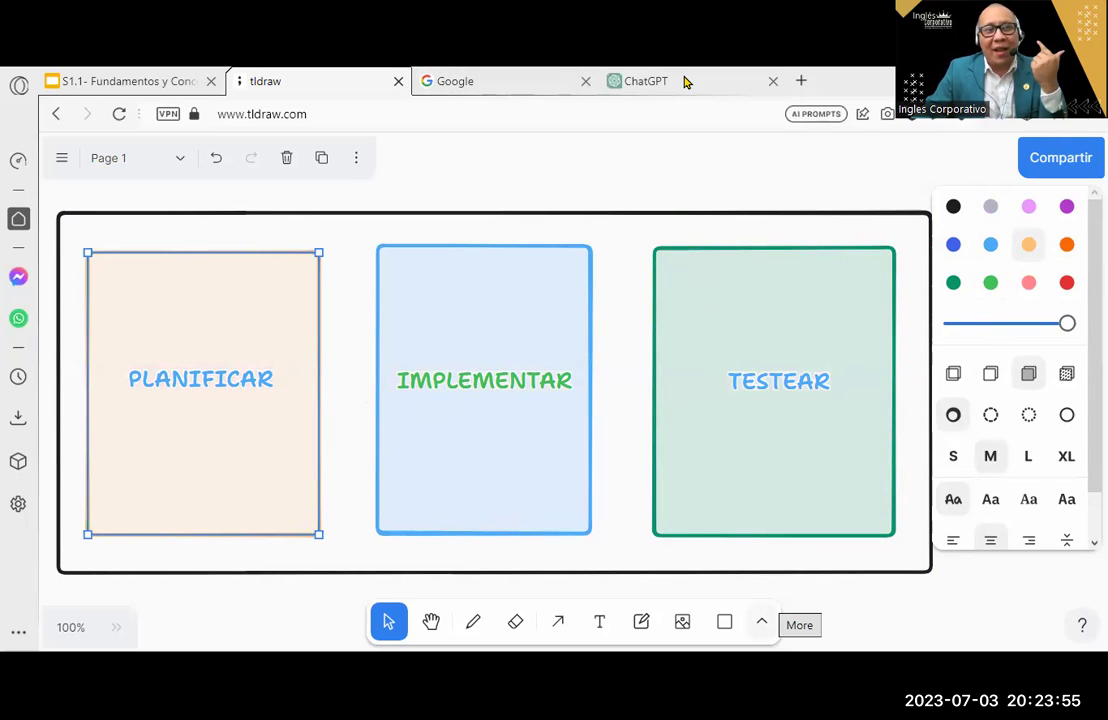
Step: Switch to ChatGPT
left_click(640, 80)
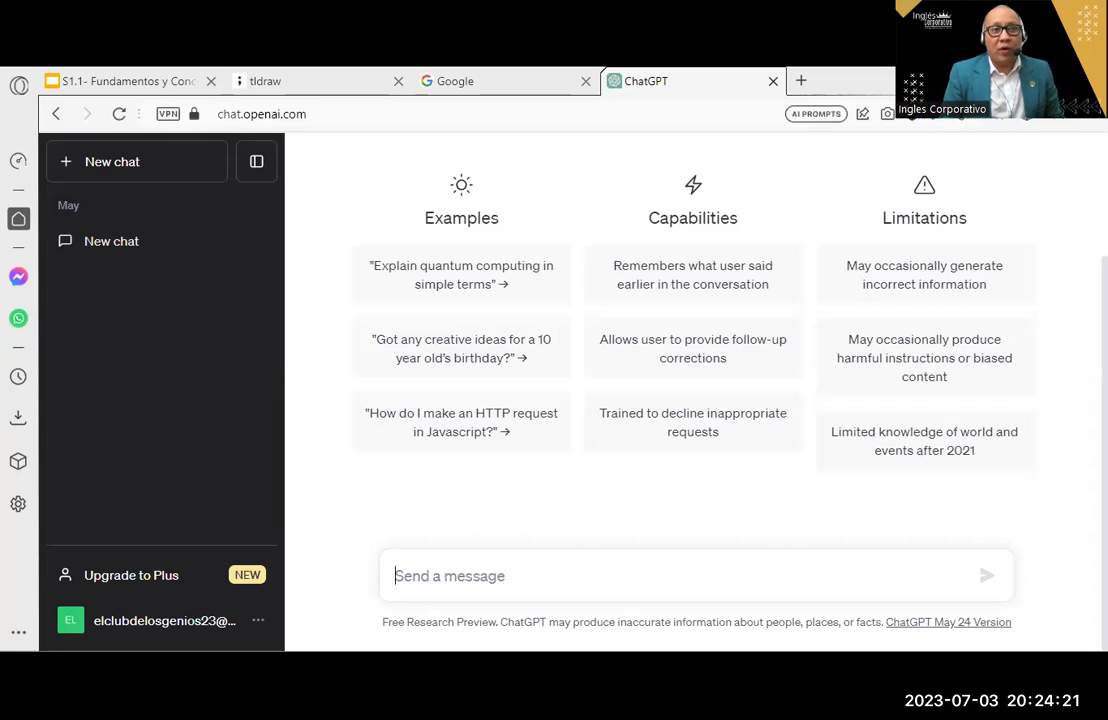
type("PROMT")
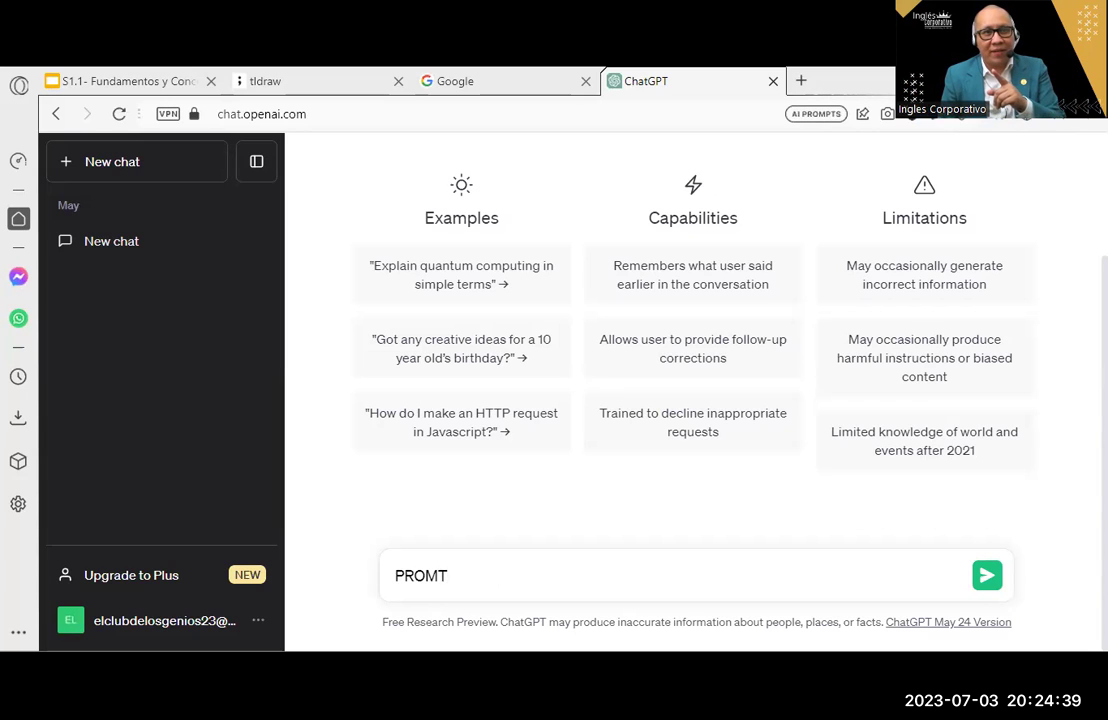
key("BackSpace")
key("BackSpace")
key("BackSpace")
key("BackSpace")
key("BackSpace")
Step: Begin the chat message with the role "Actuar como un ingeniero de mercados"
type("Actuar como un ")
type("exper")
key("BackSpace")
key("BackSpace")
key("BackSpace")
key("BackSpace")
type("ngenie")
key("BackSpace")
key("BackSpace")
key("BackSpace")
key("BackSpace")
key("BackSpace")
key("BackSpace")
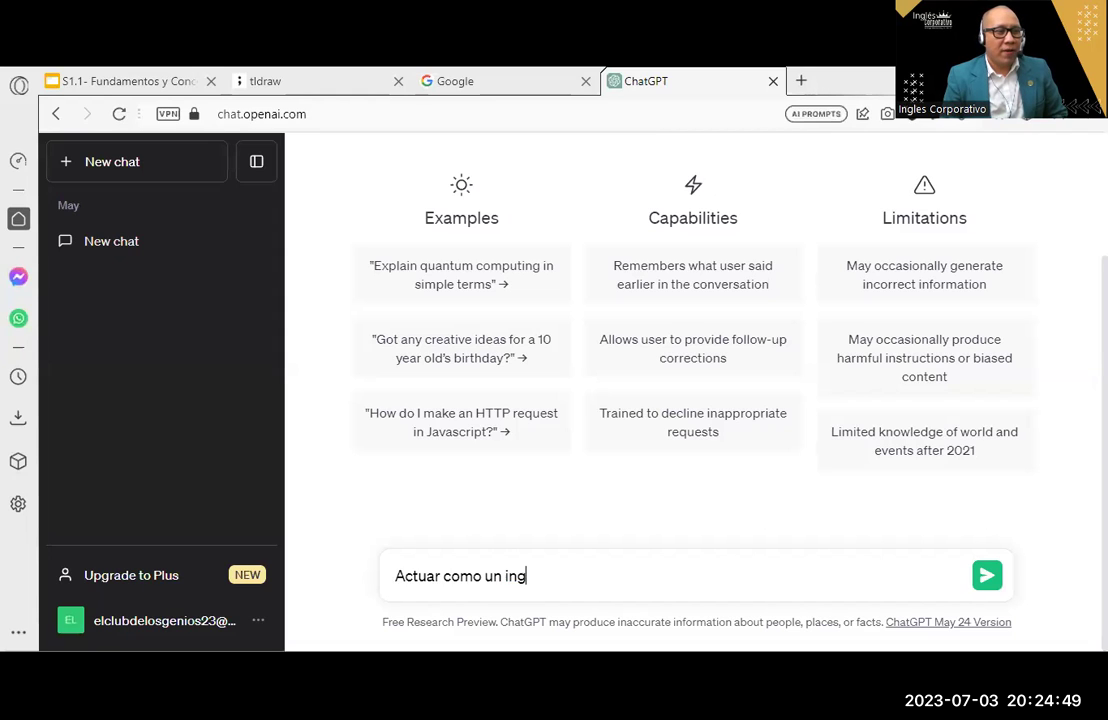
type("ngeni")
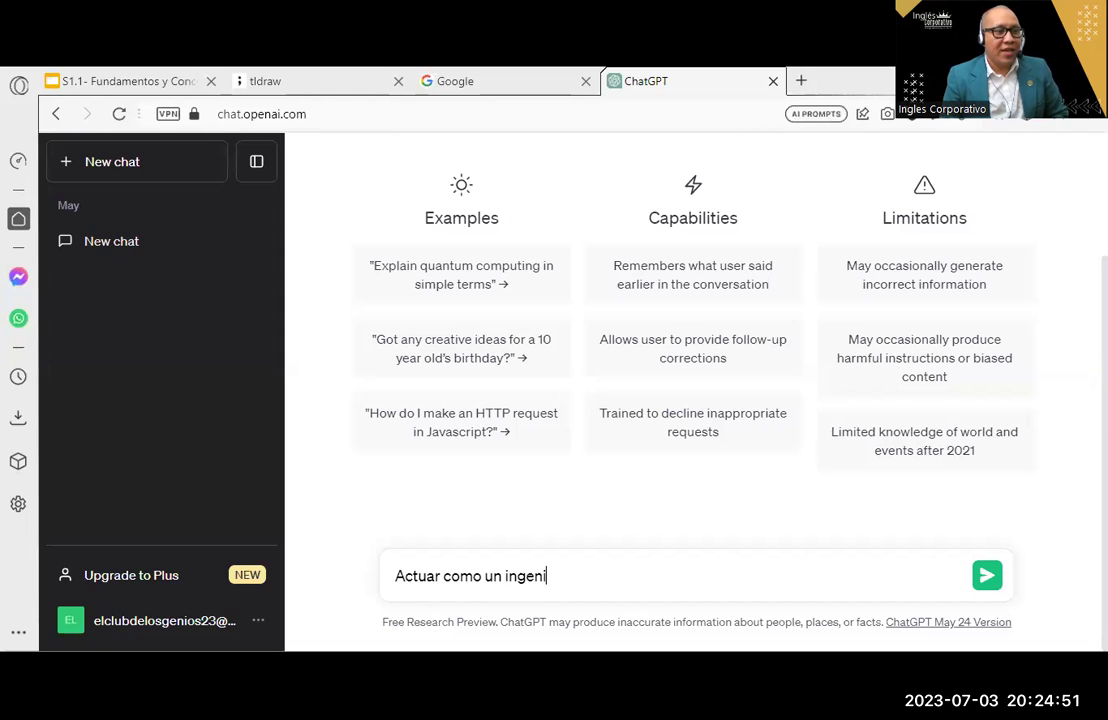
type("ero de mercado")
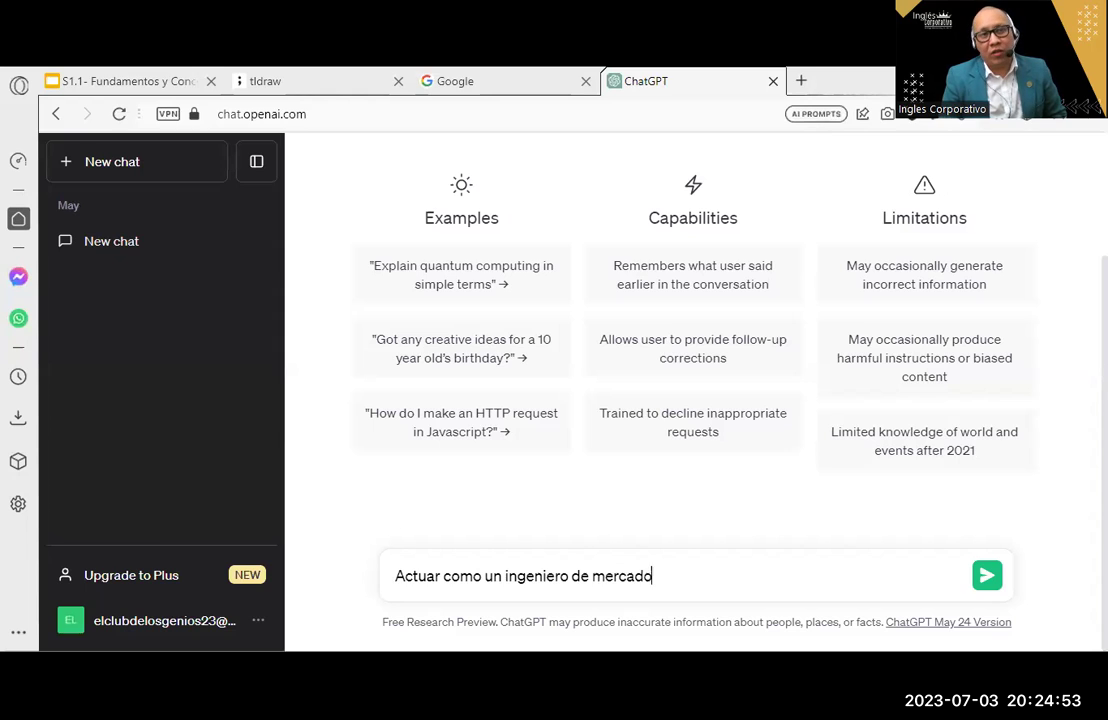
type("s,")
key("BackSpace")
key("BackSpace")
Step: Extend the role in the message with "de 40 años experiencia,"
type("de ")
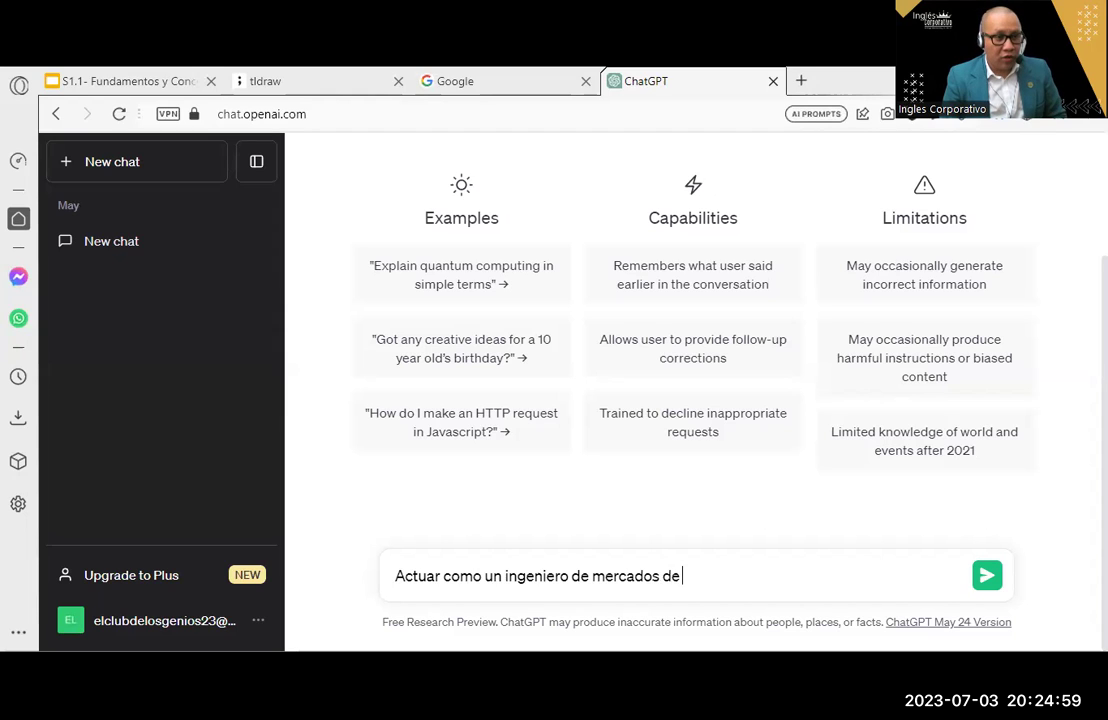
type("40 años ex")
type(" e")
key("BackSpace")
key("BackSpace")
type("periencia,")
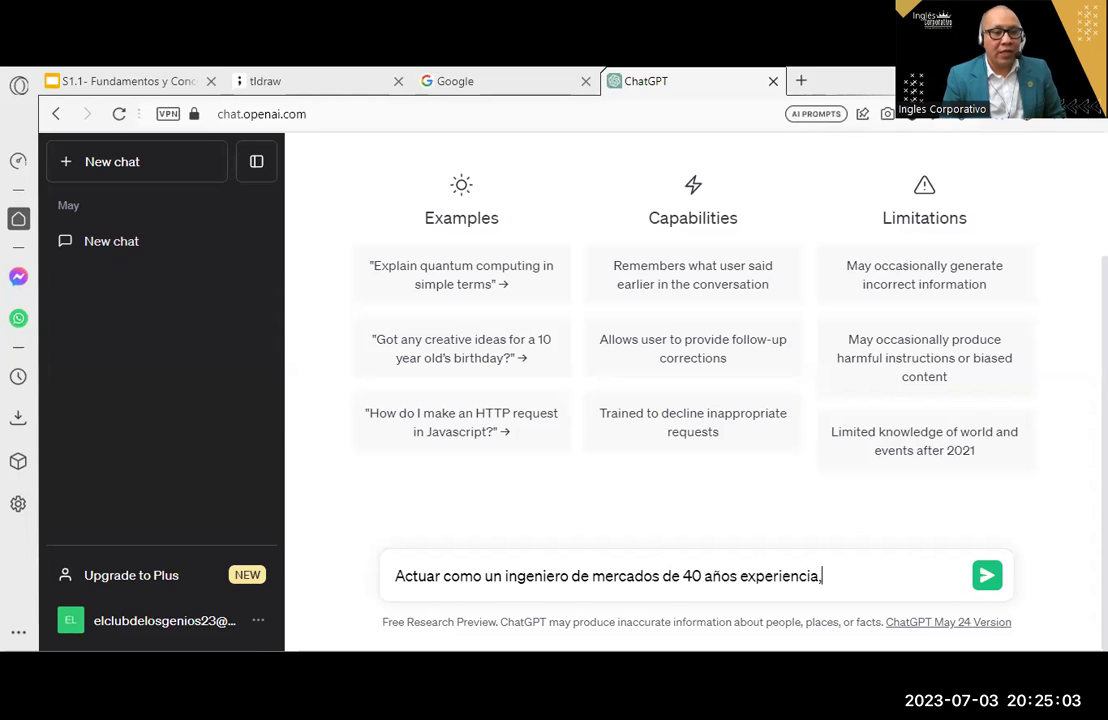
Step: Add the request "diseñarme una estrategia de inbound marketing de 5 variables" to the message
type(" diseñ")
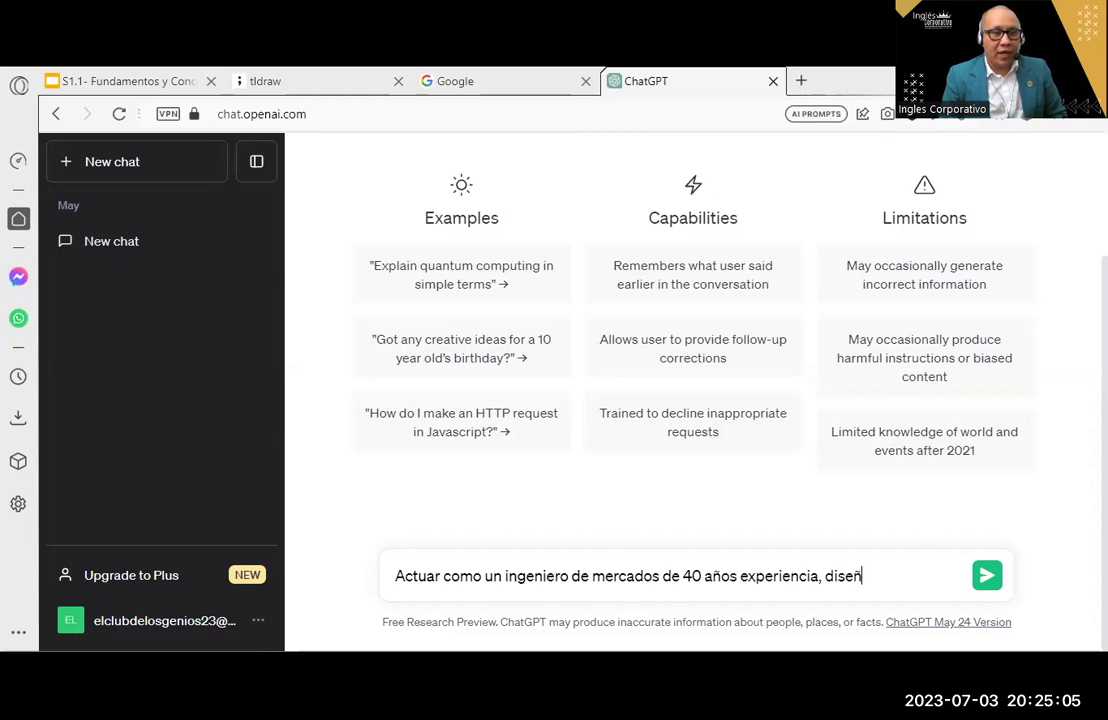
type("arme un a estrategia de inboun")
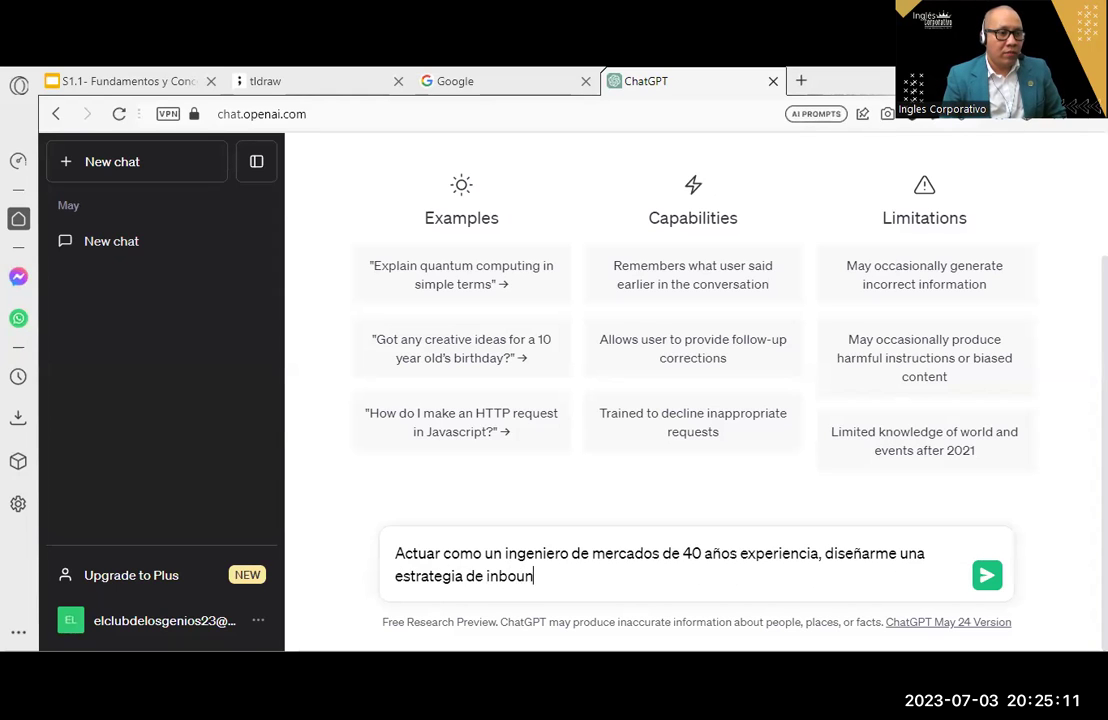
type("d marketing de")
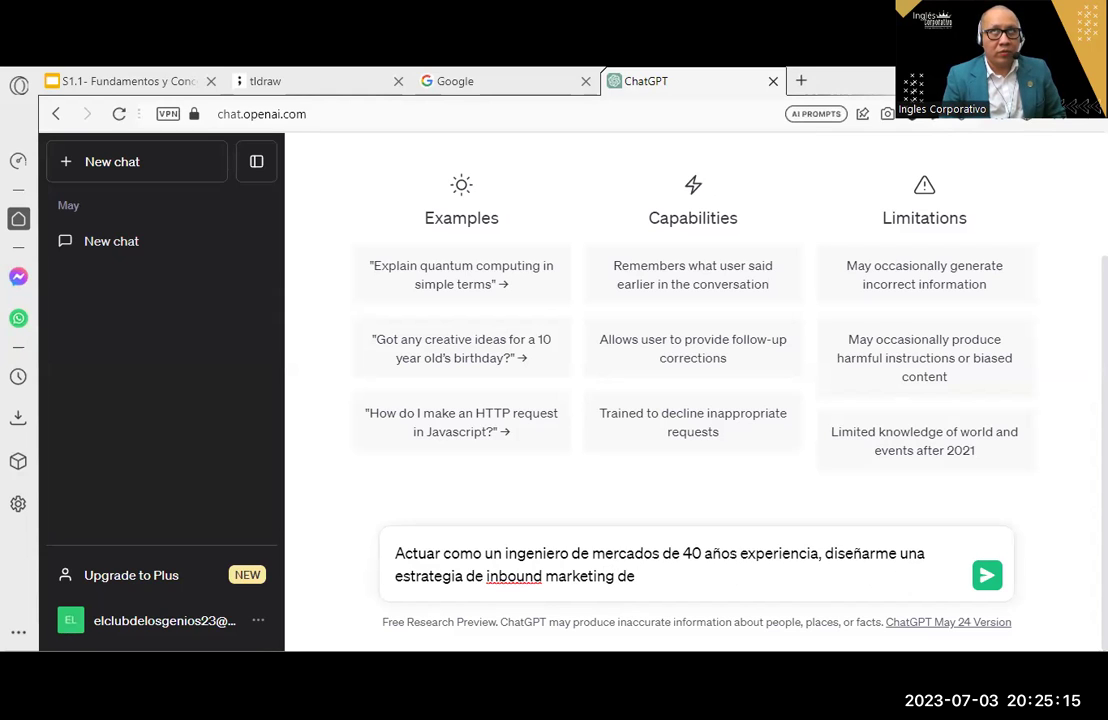
type(" 5")
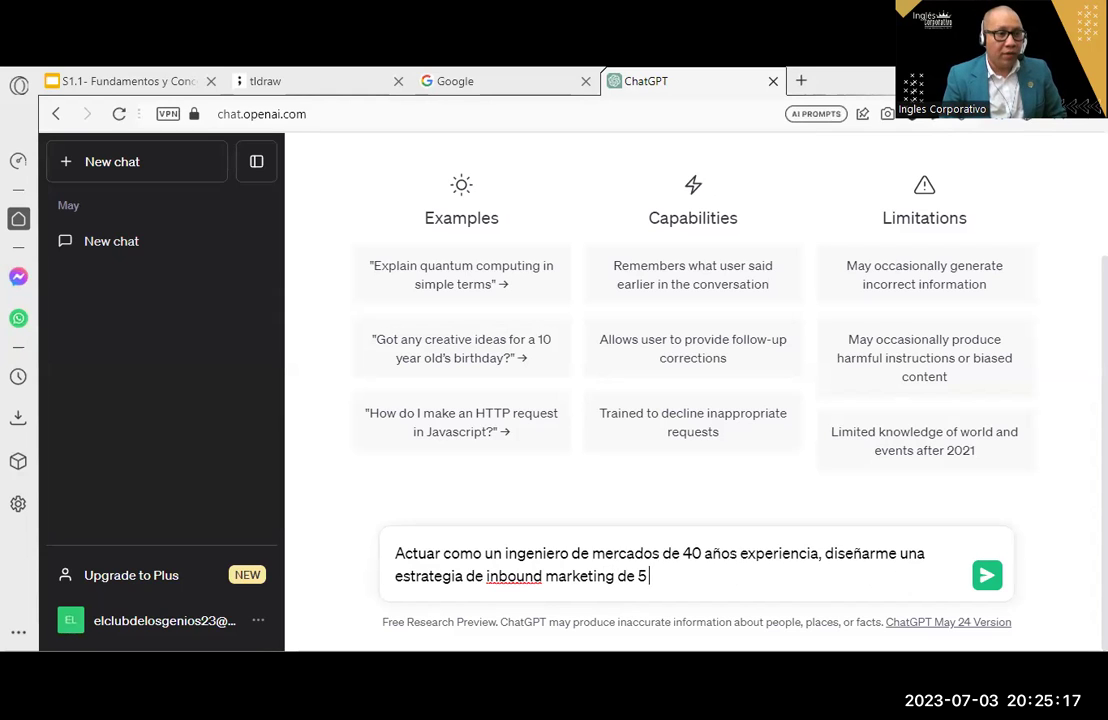
type(" variables")
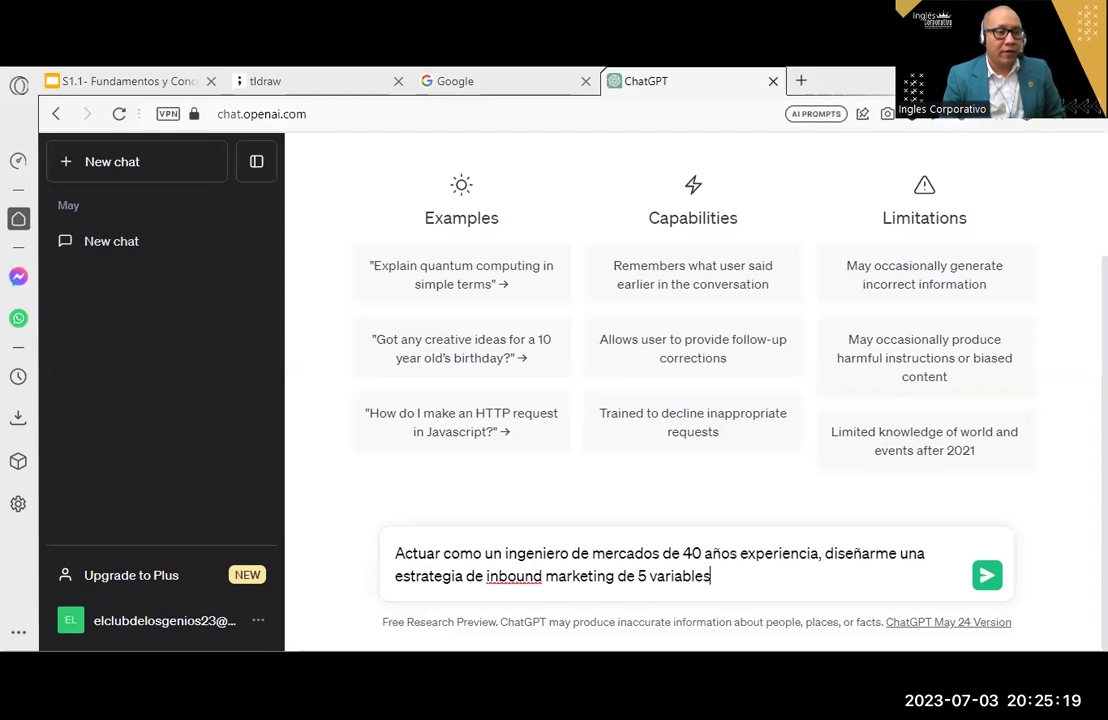
Step: Continue the message with the style and purpose ", siendo claros, breves, concisos para vender"
type(", sien")
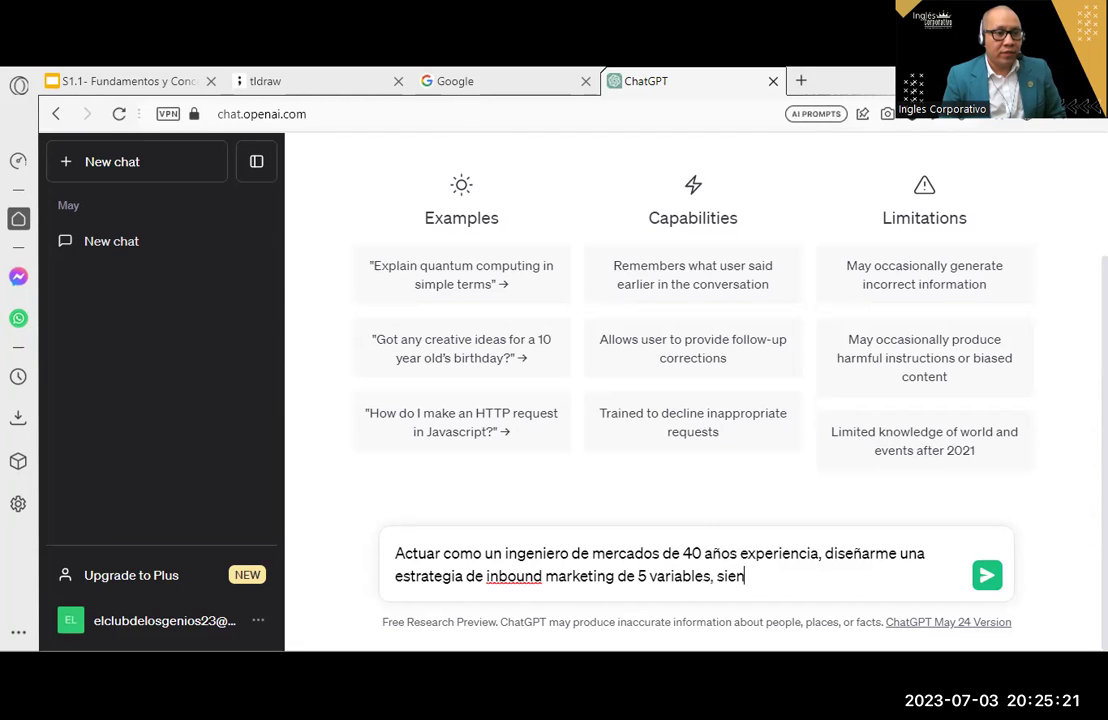
type("do claros,")
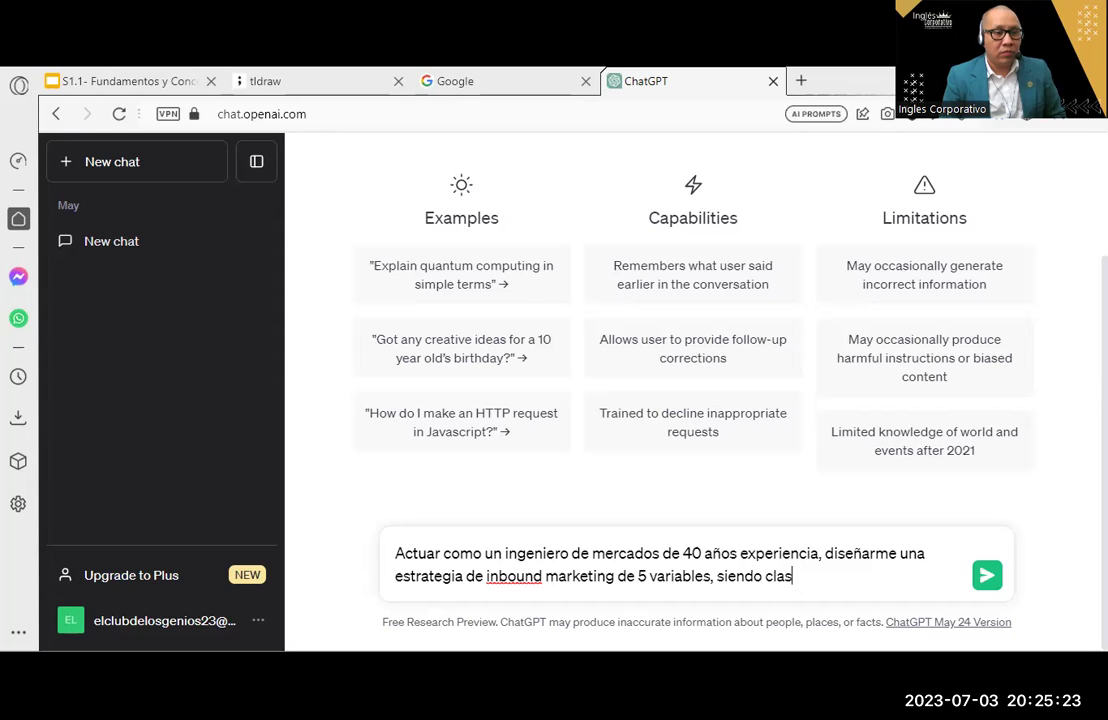
type(" breve")
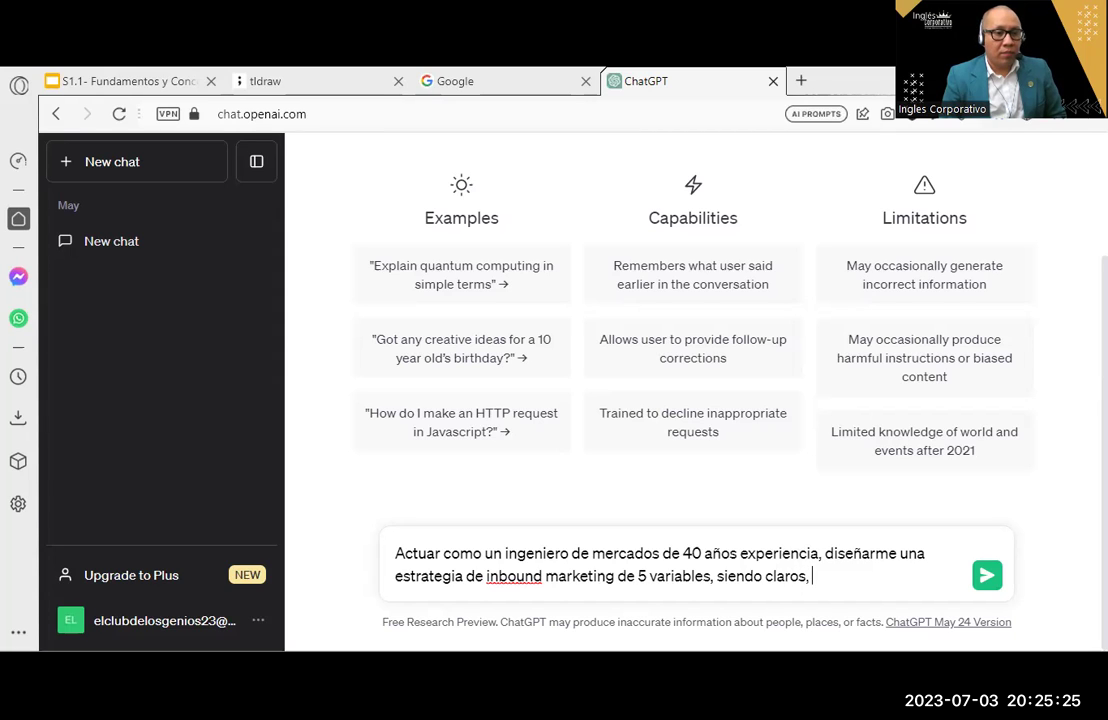
type("s, conc")
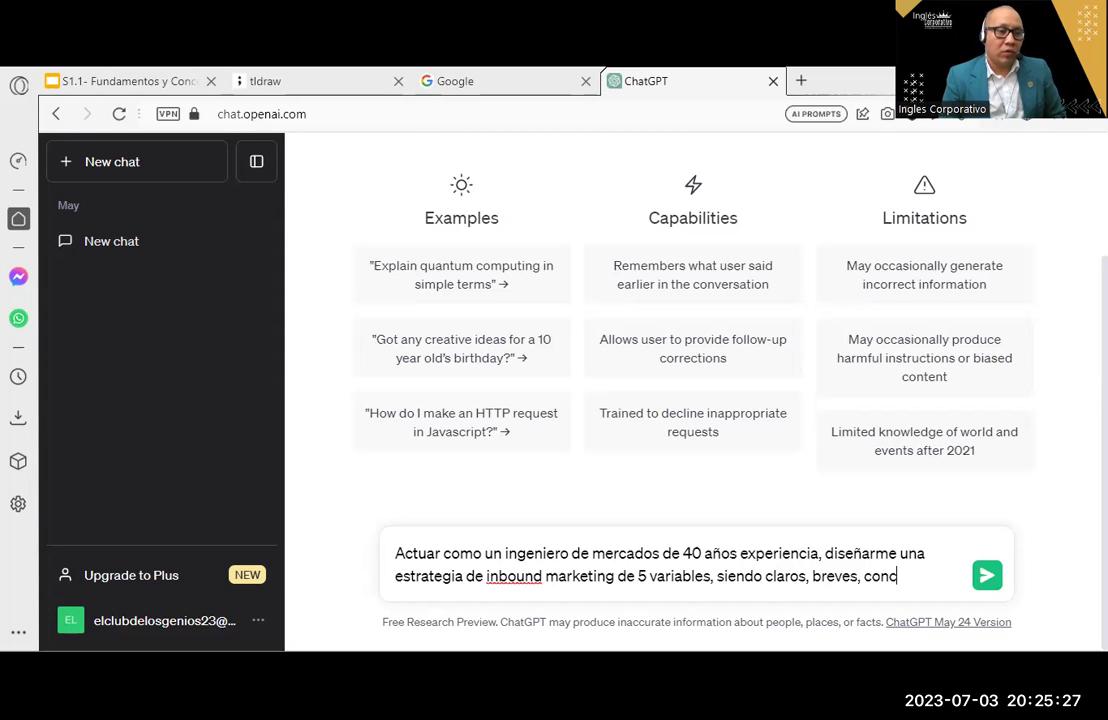
type("isos para vender")
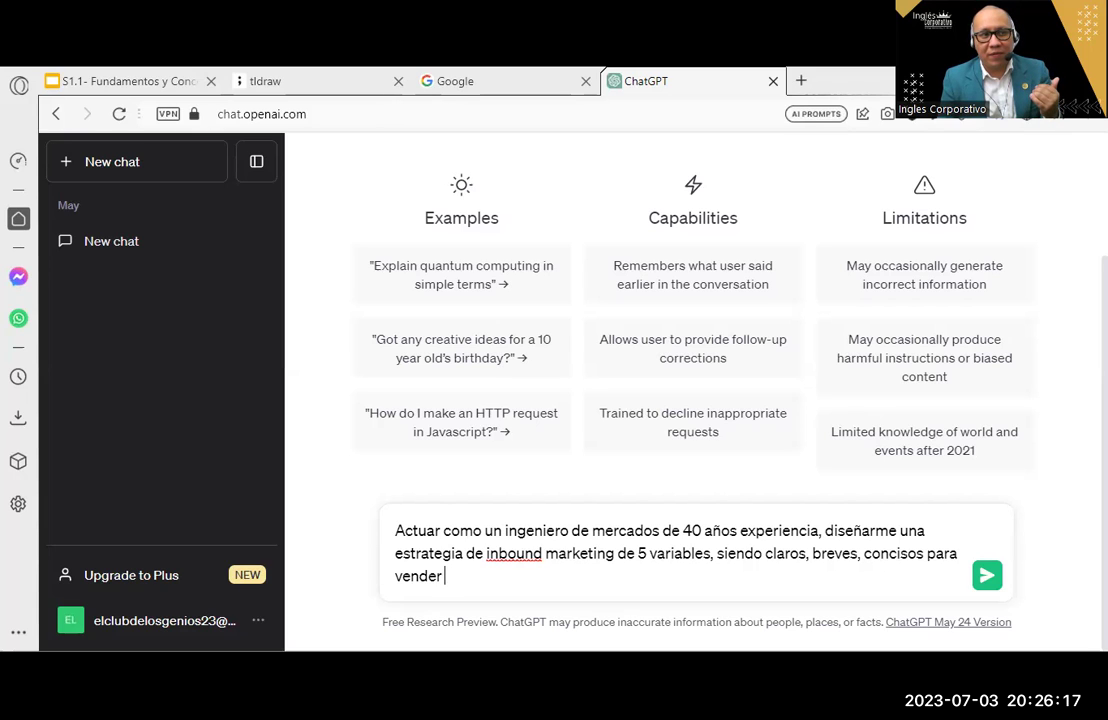
Step: Add "software" after "vender" in the message, removing the trial word "SAAS"
type("soft")
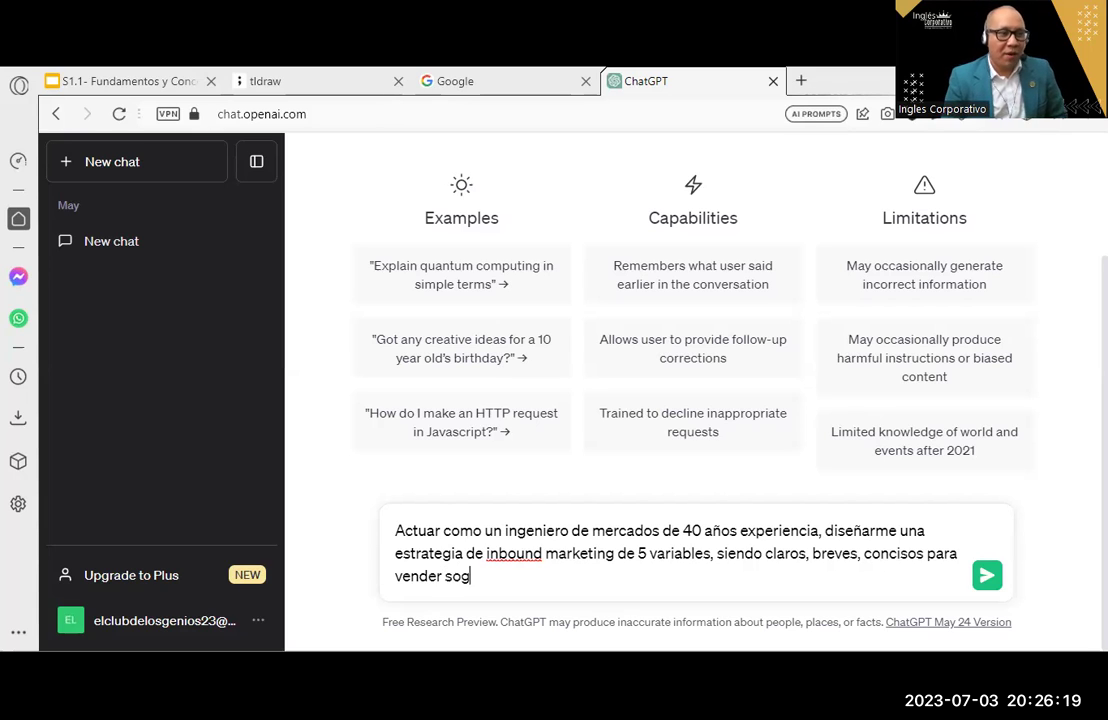
type("ware SA")
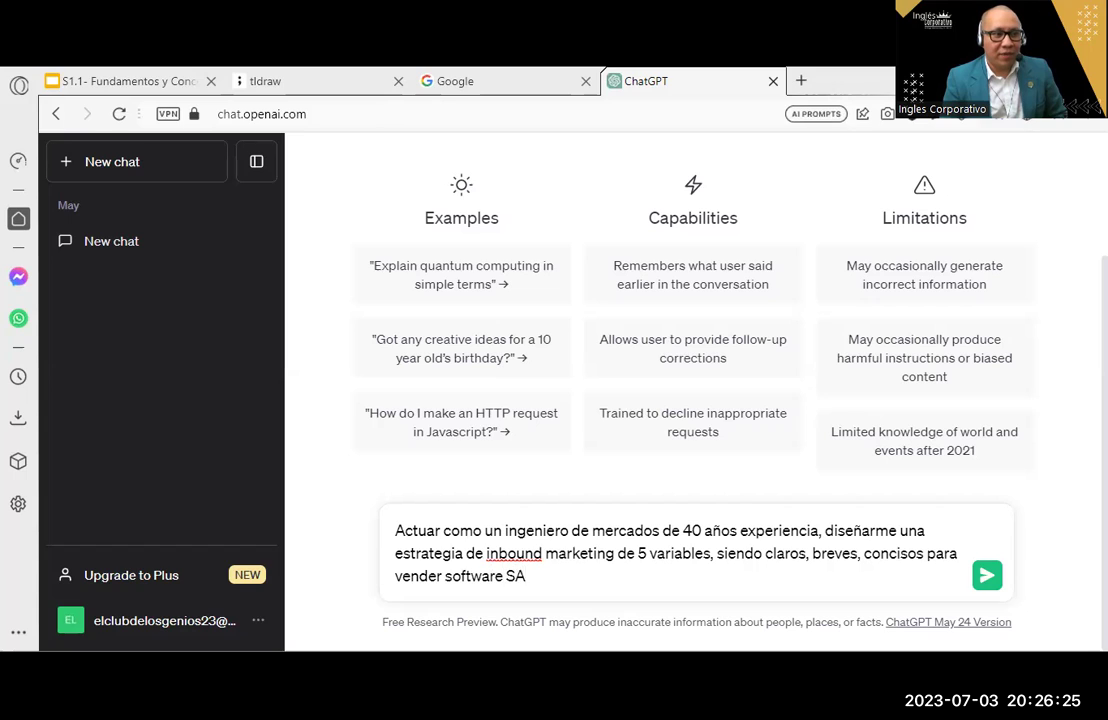
type("S")
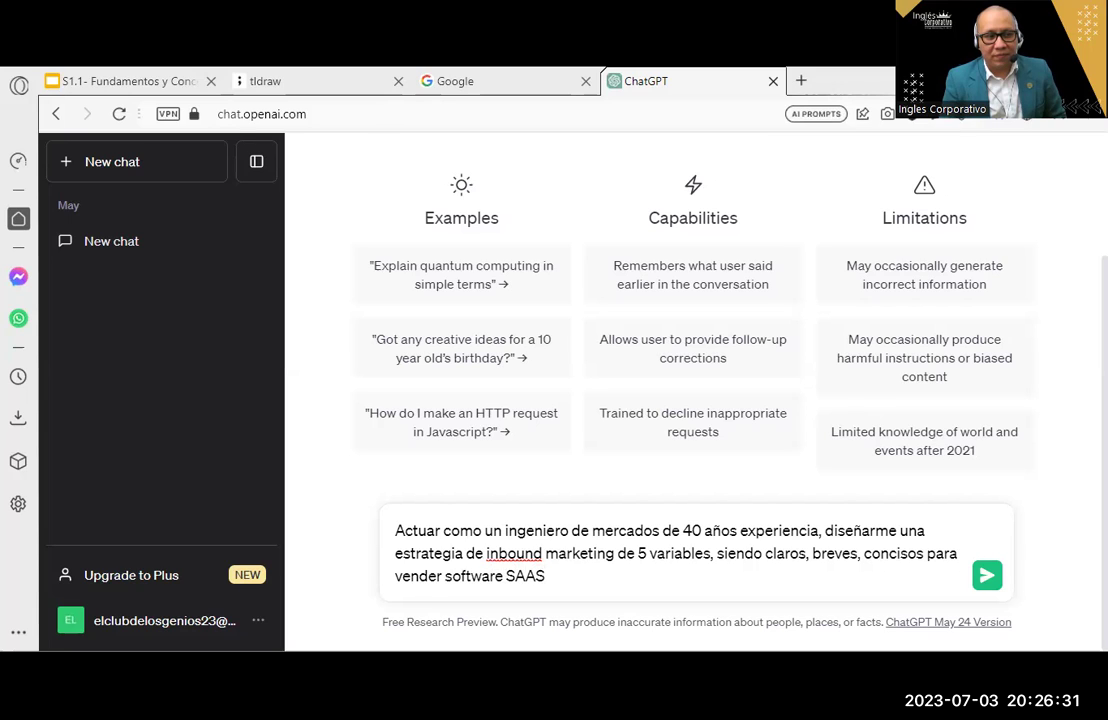
key("BackSpace")
key("BackSpace")
key("BackSpace")
key("BackSpace")
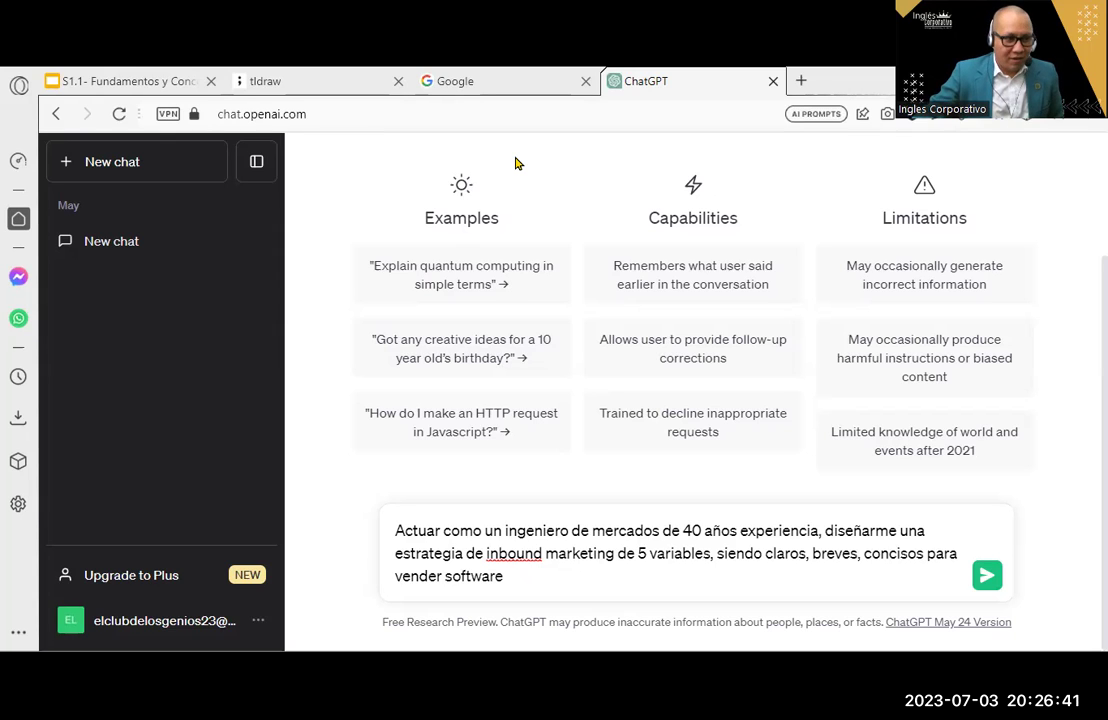
type("bio")
key("BackSpace")
type("n")
key("BackSpace")
key("BackSpace")
key("BackSpace")
Step: Add the product name "veem backup" after "software" in the message
type("vin")
key("BackSpace")
key("BackSpace")
type("e")
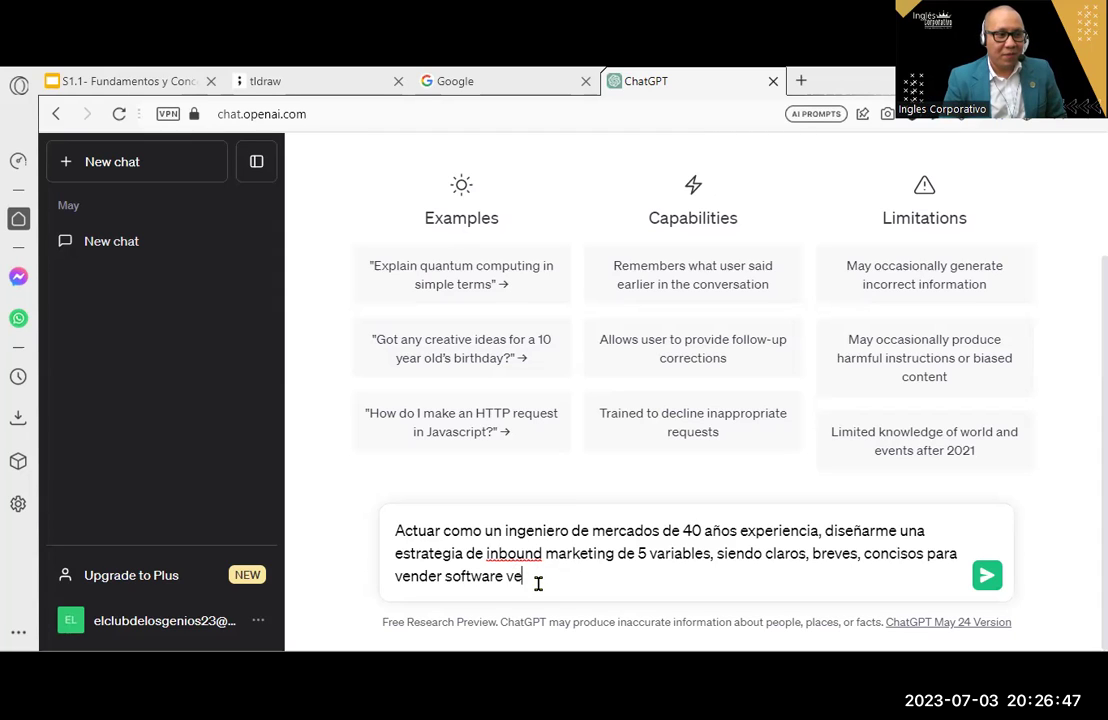
type("e")
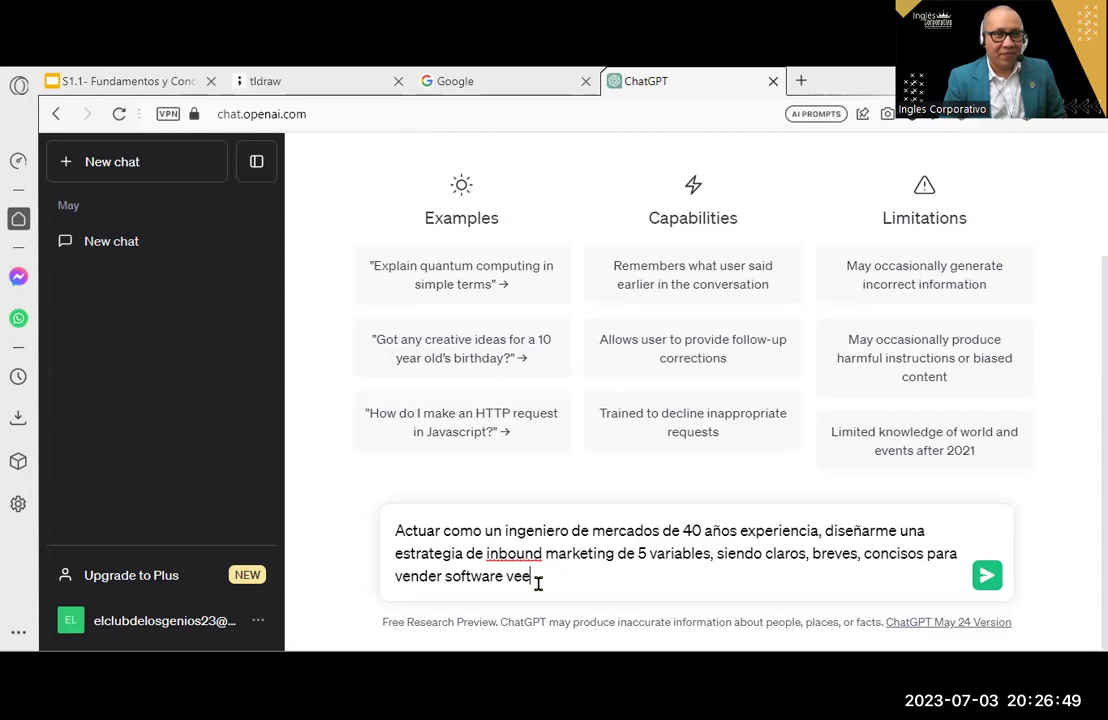
type("n")
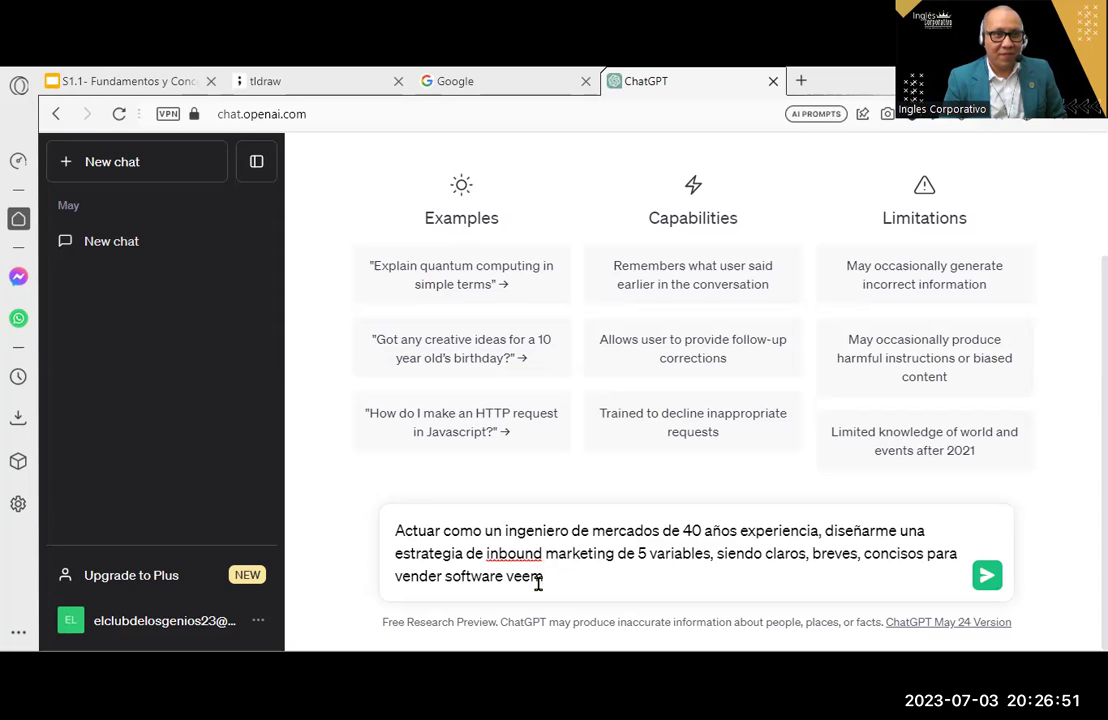
type(" b")
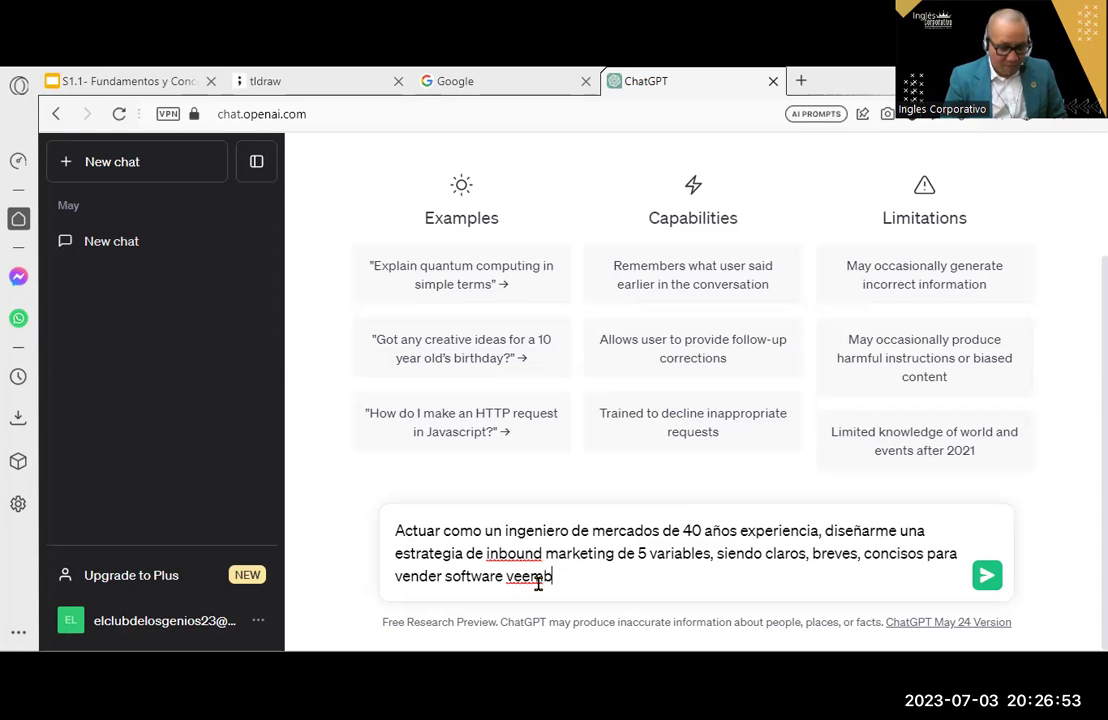
type("ackup")
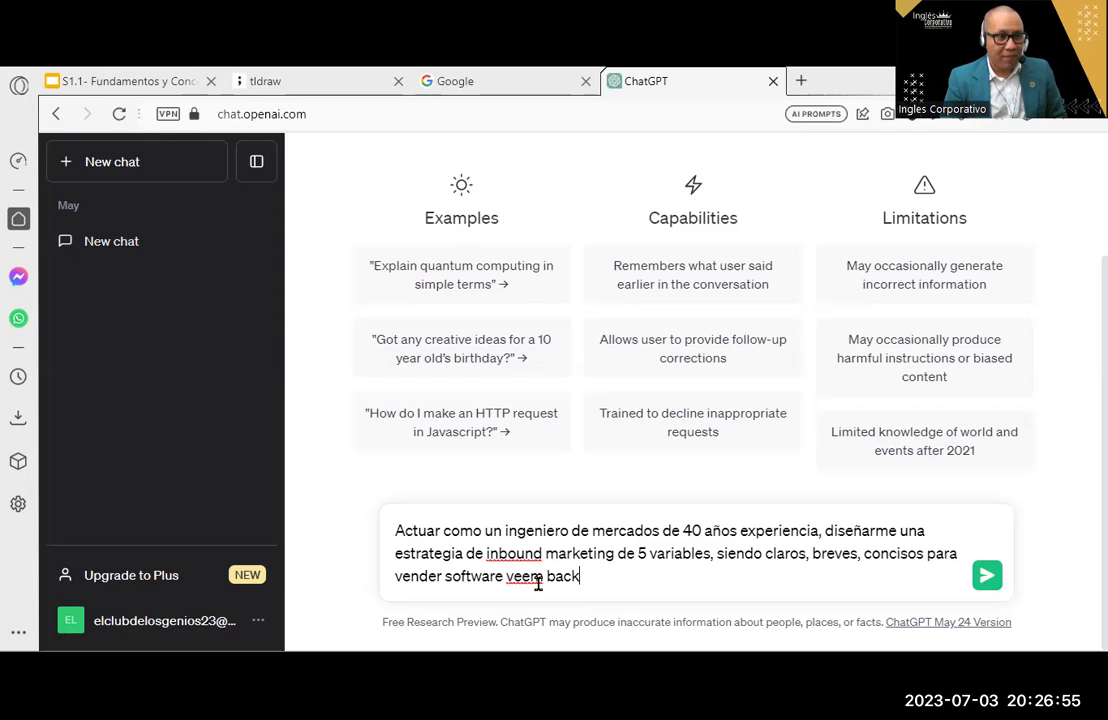
left_click(540, 583)
key("BackSpace")
type("m")
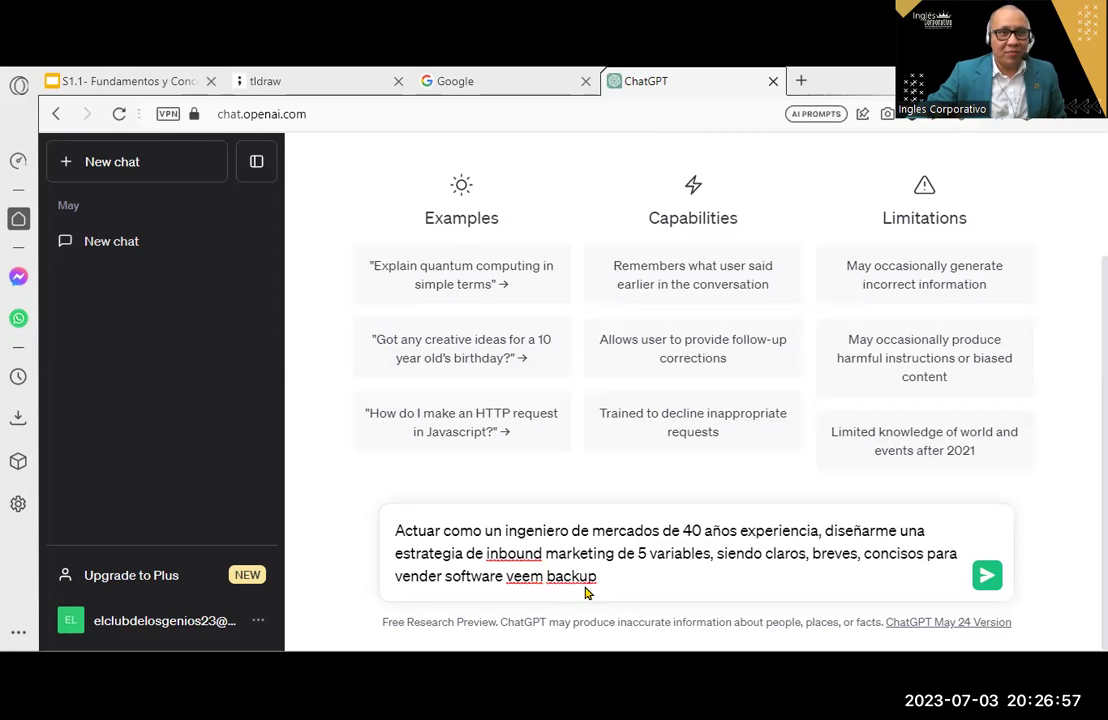
Step: Finish the message with "en el salvador:" and send it
left_click(628, 576)
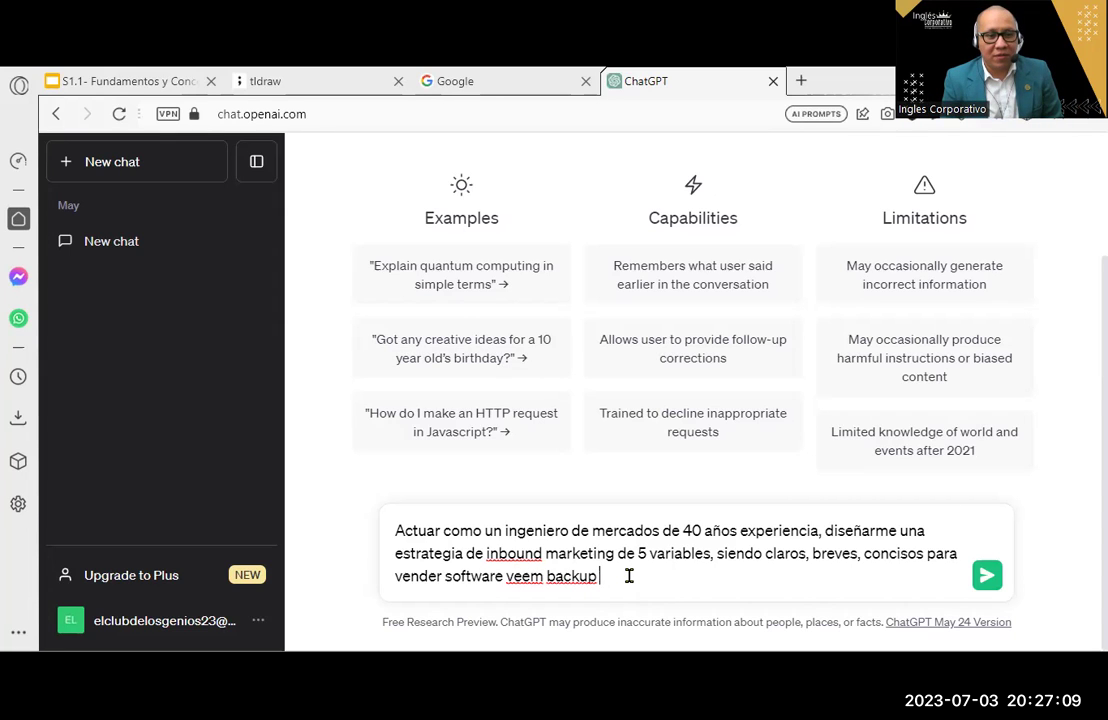
type("en el salvador:")
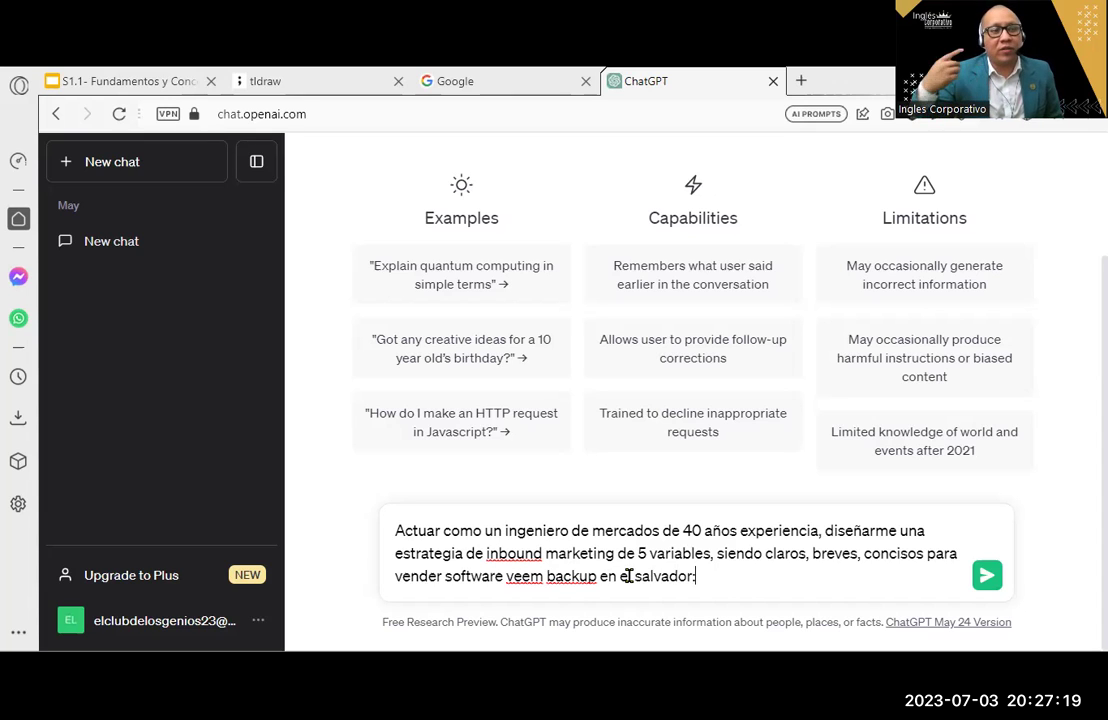
left_click(987, 577)
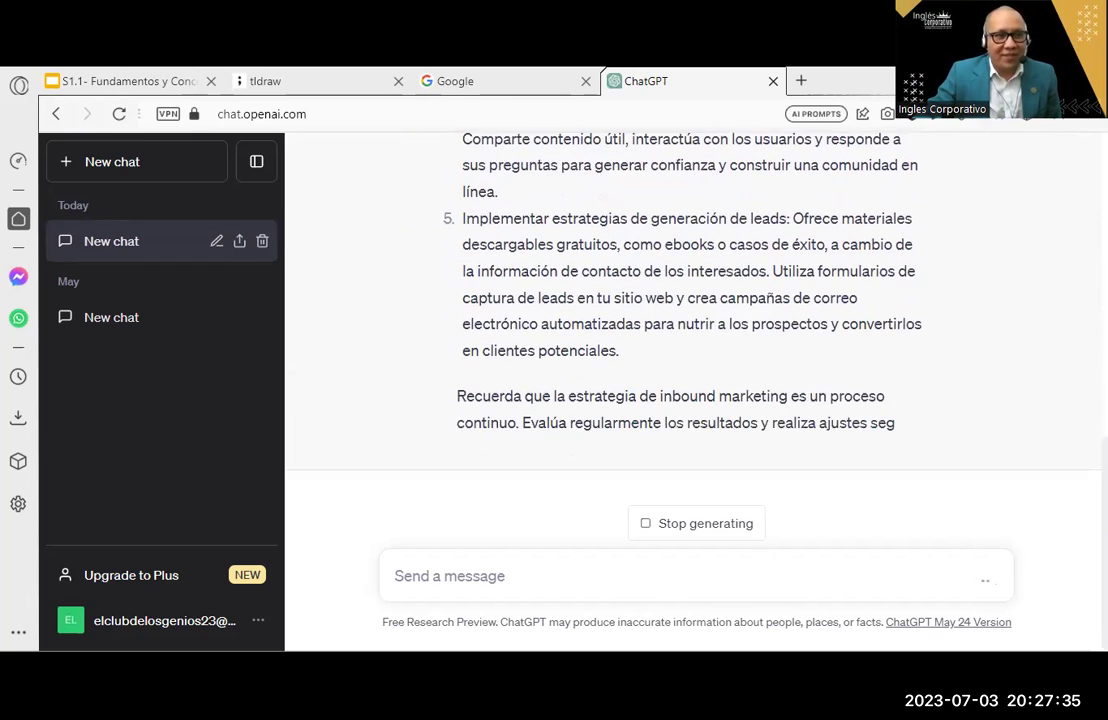
Step: Read through the five-variable inbound marketing strategy in the response, from the target audience to lead generation
scroll(695, 340, "up", 15)
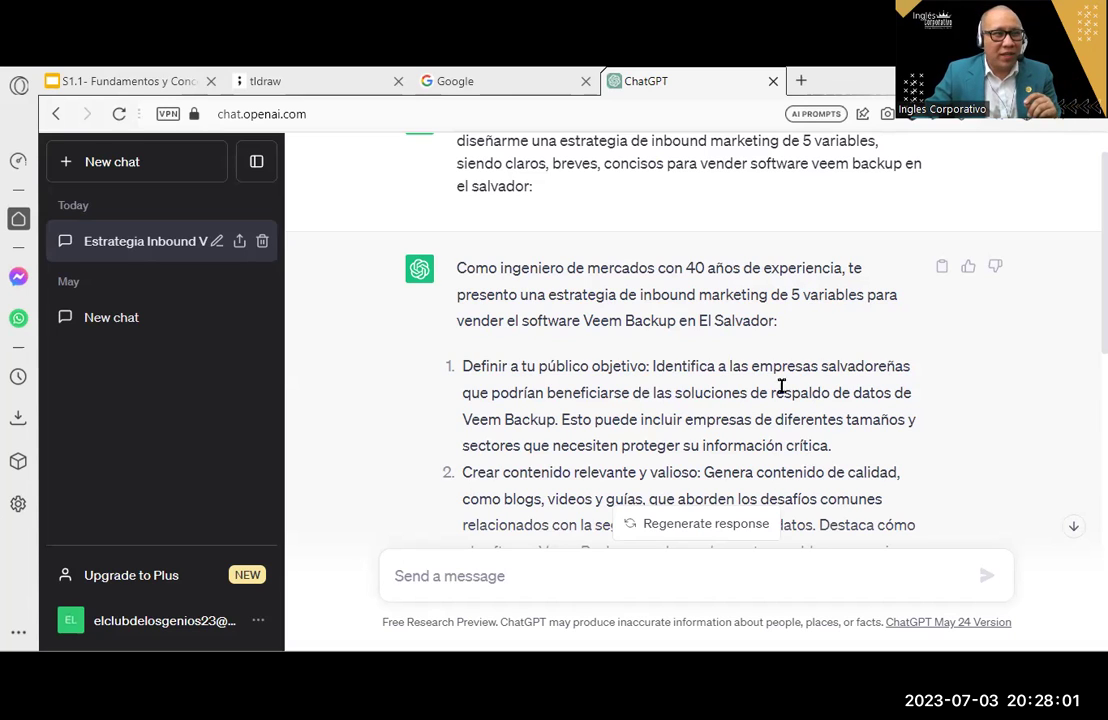
left_click_drag(489, 365, 715, 367)
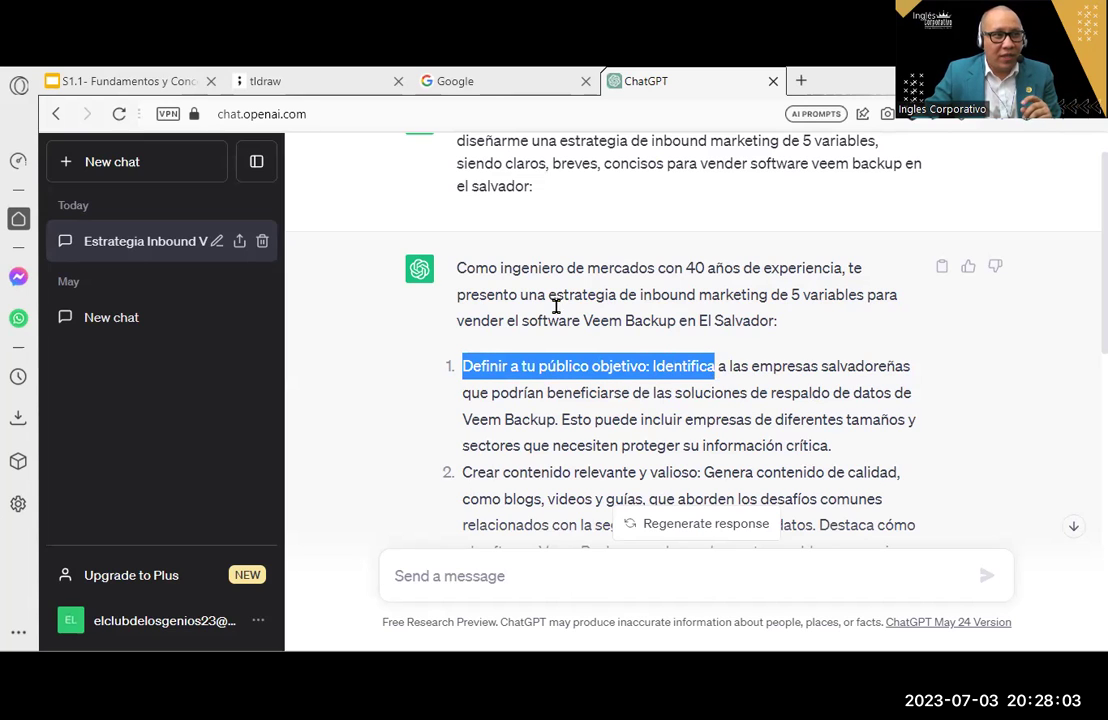
left_click(463, 380)
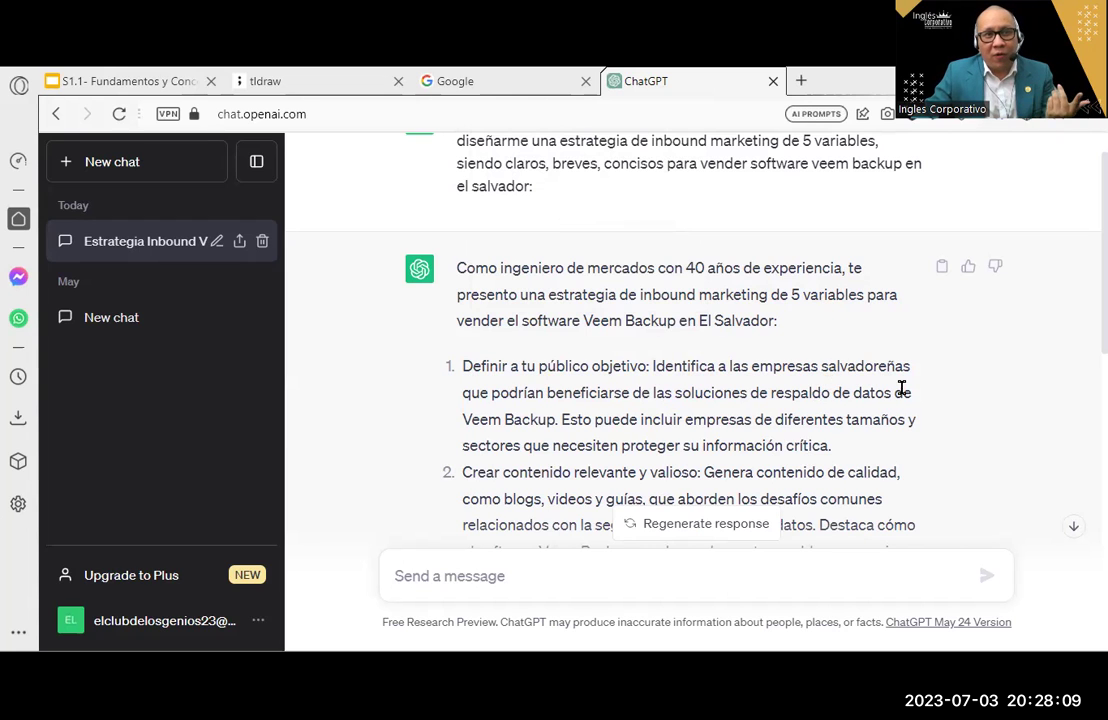
scroll(902, 388, "down", 2)
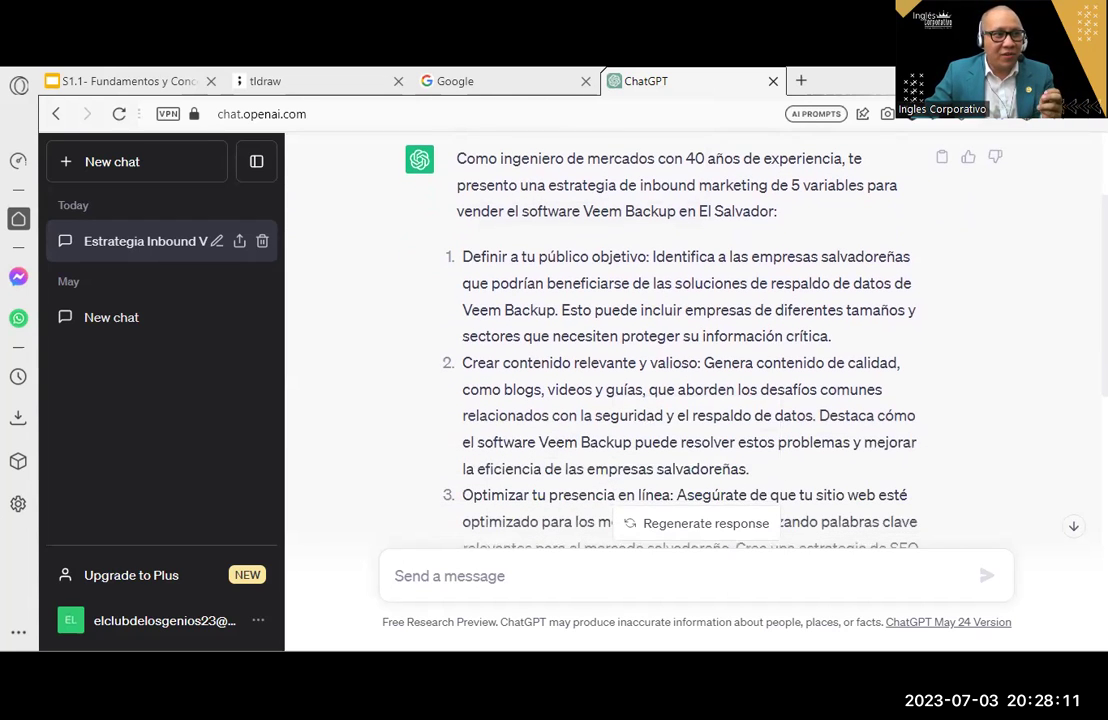
scroll(700, 340, "down", 2)
scroll(680, 340, "down", 2)
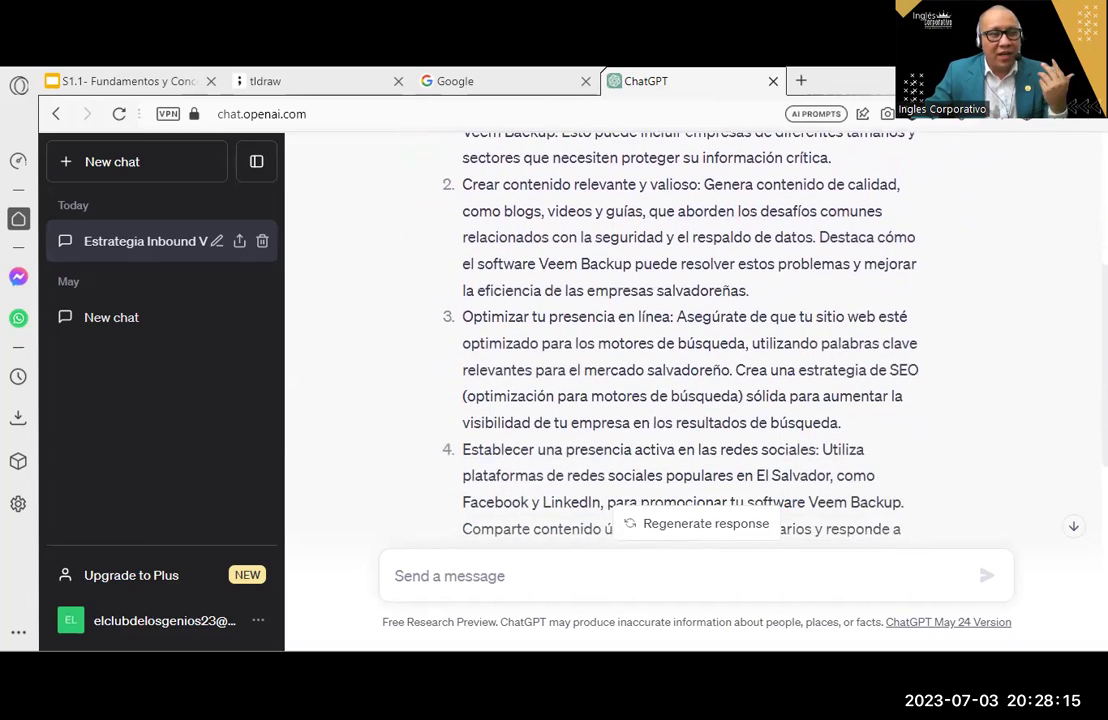
scroll(680, 340, "down", 1)
scroll(680, 340, "down", 1)
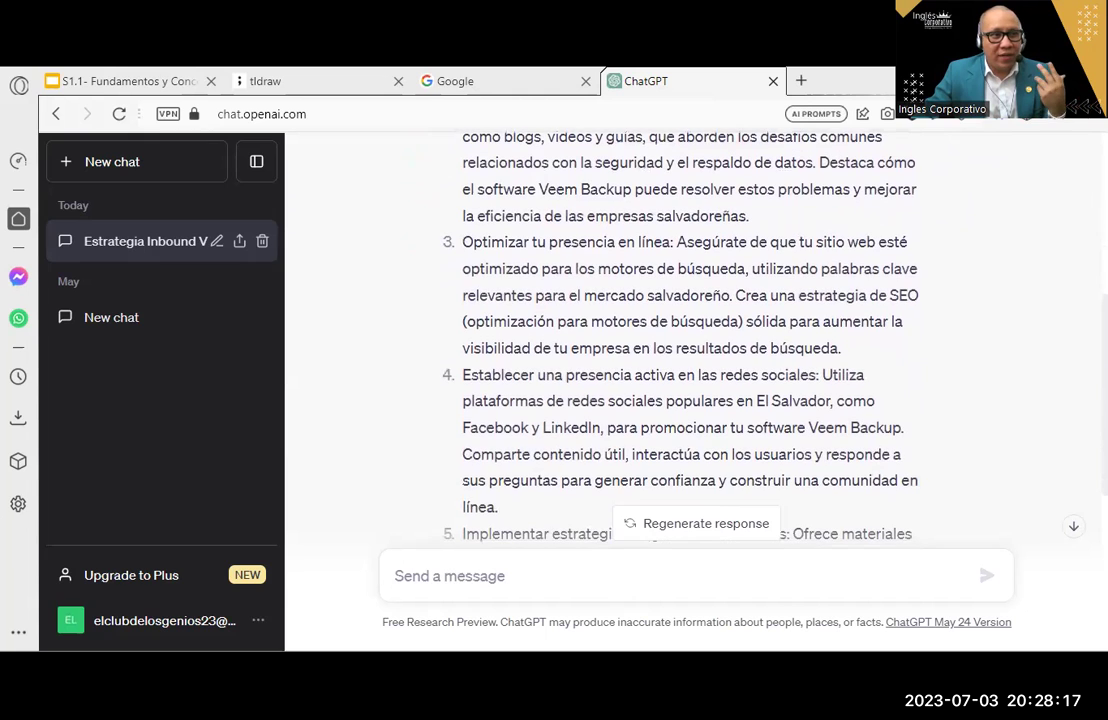
scroll(680, 340, "down", 4)
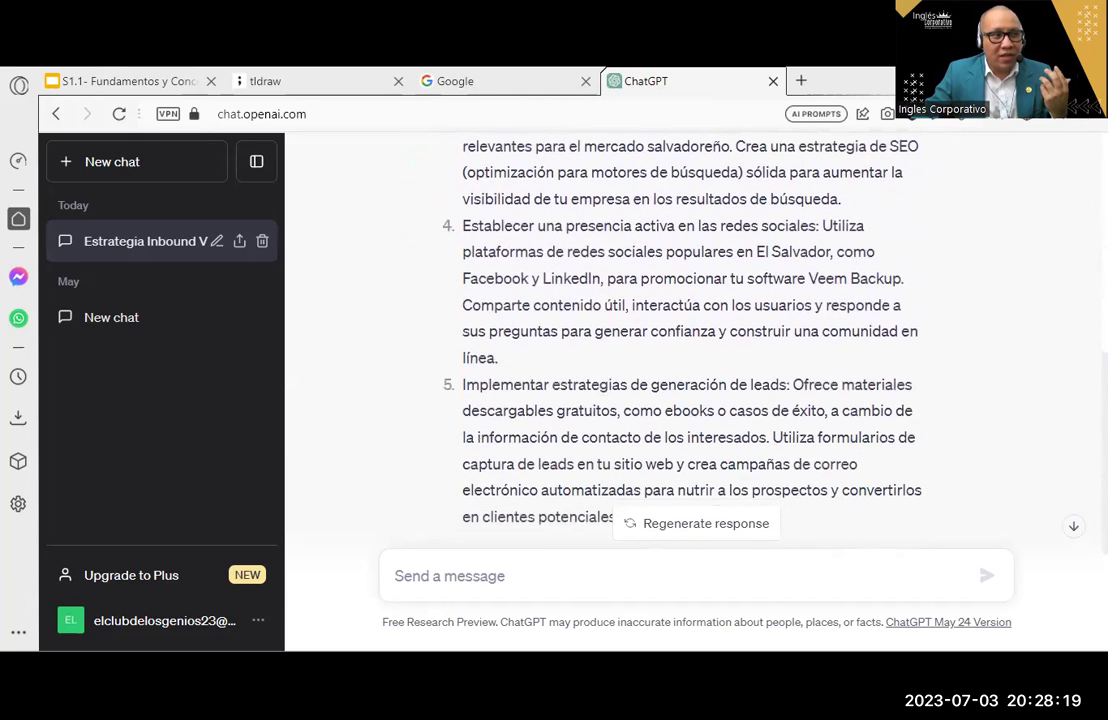
scroll(680, 340, "down", 1)
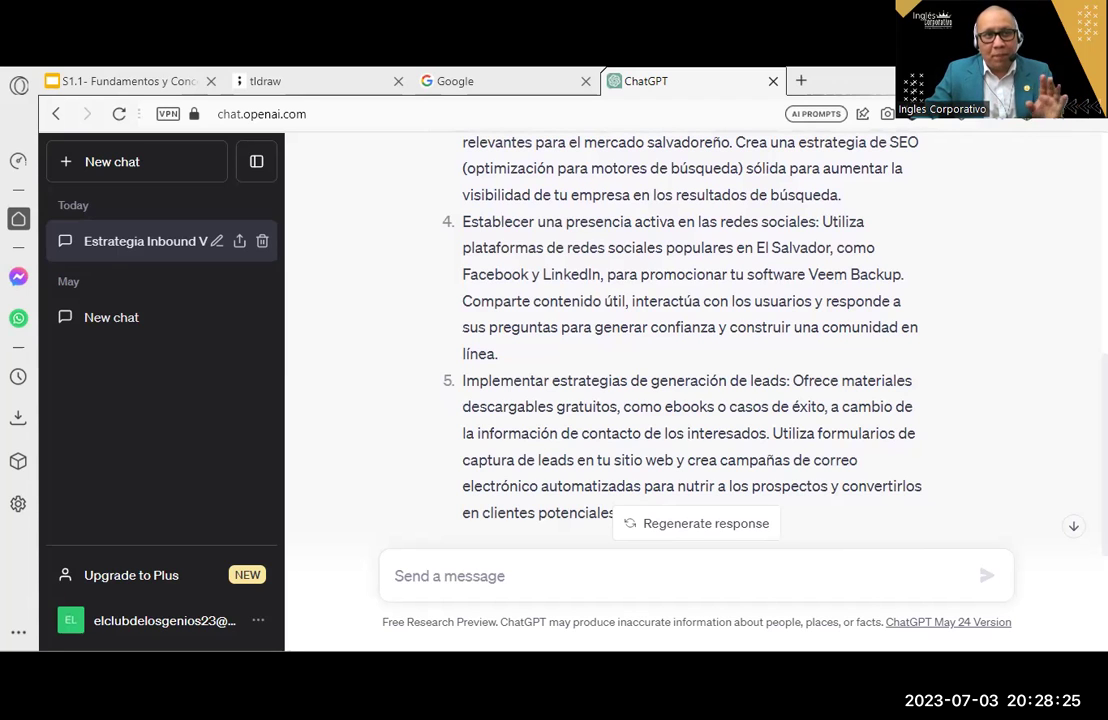
scroll(680, 340, "down", 1)
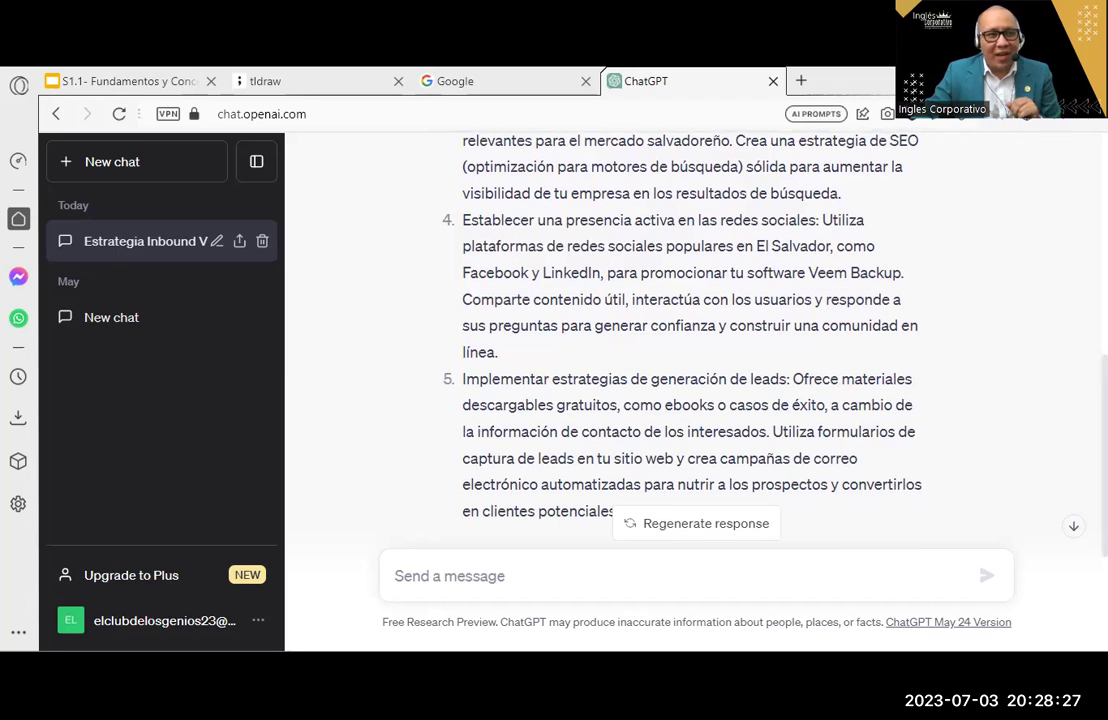
Step: Send the follow-up message "las respuestas de las 5 variables, resumir en 3 a 2 palabras cada una:"
left_click(447, 580)
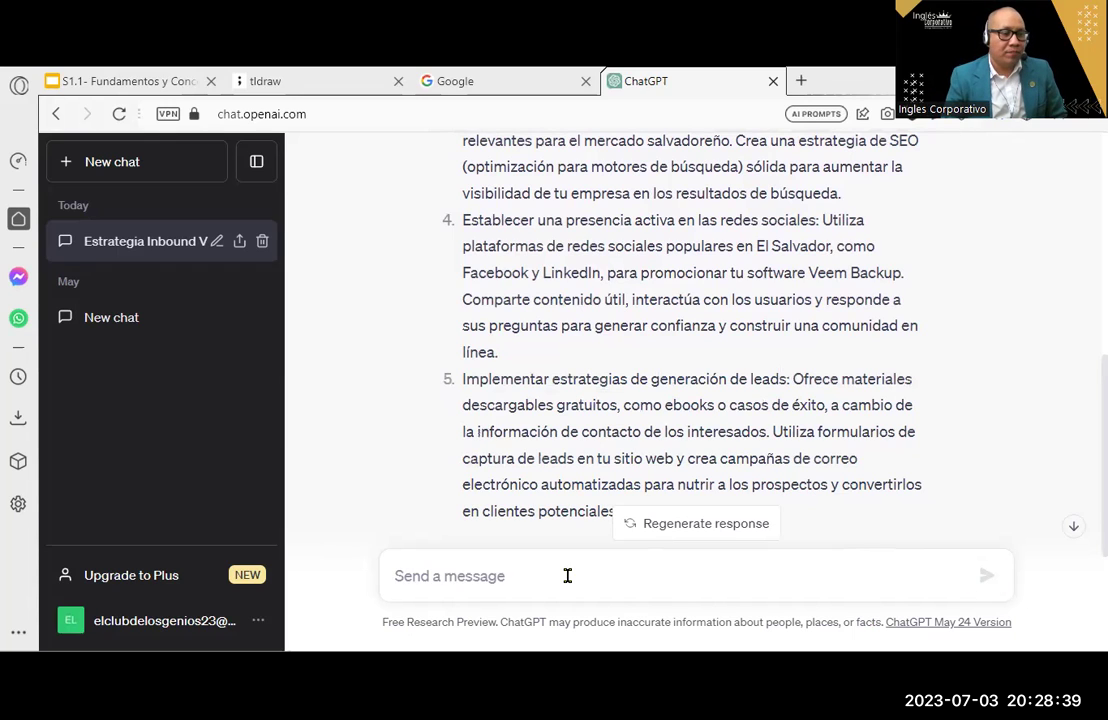
type("las")
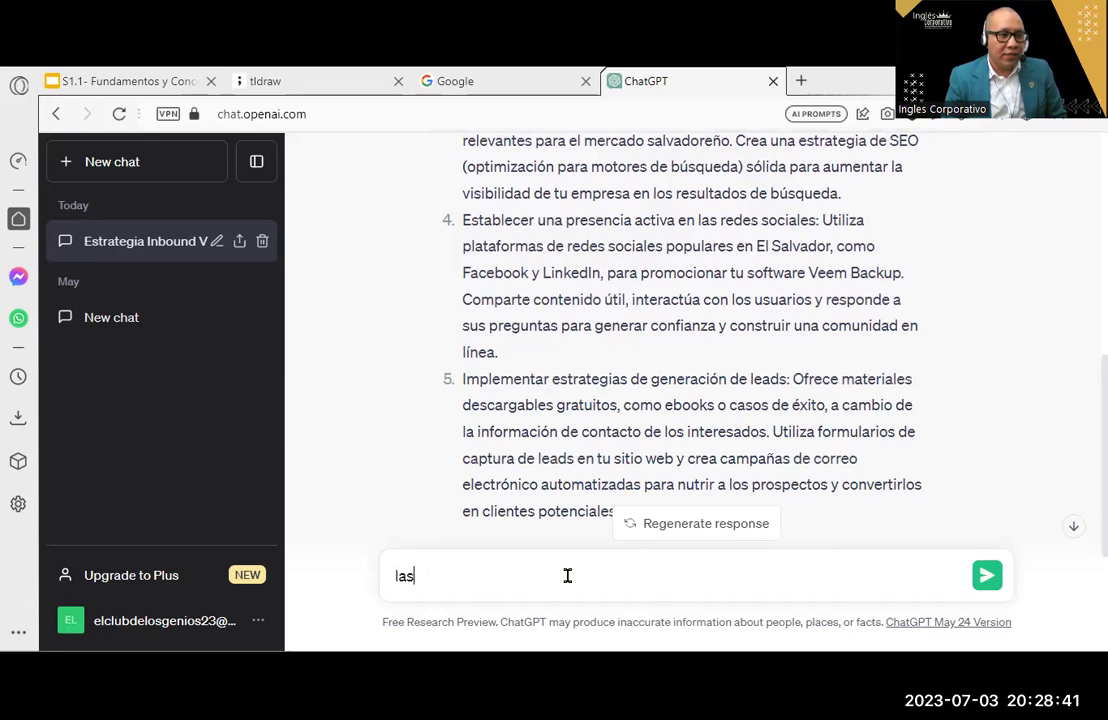
type(" respue")
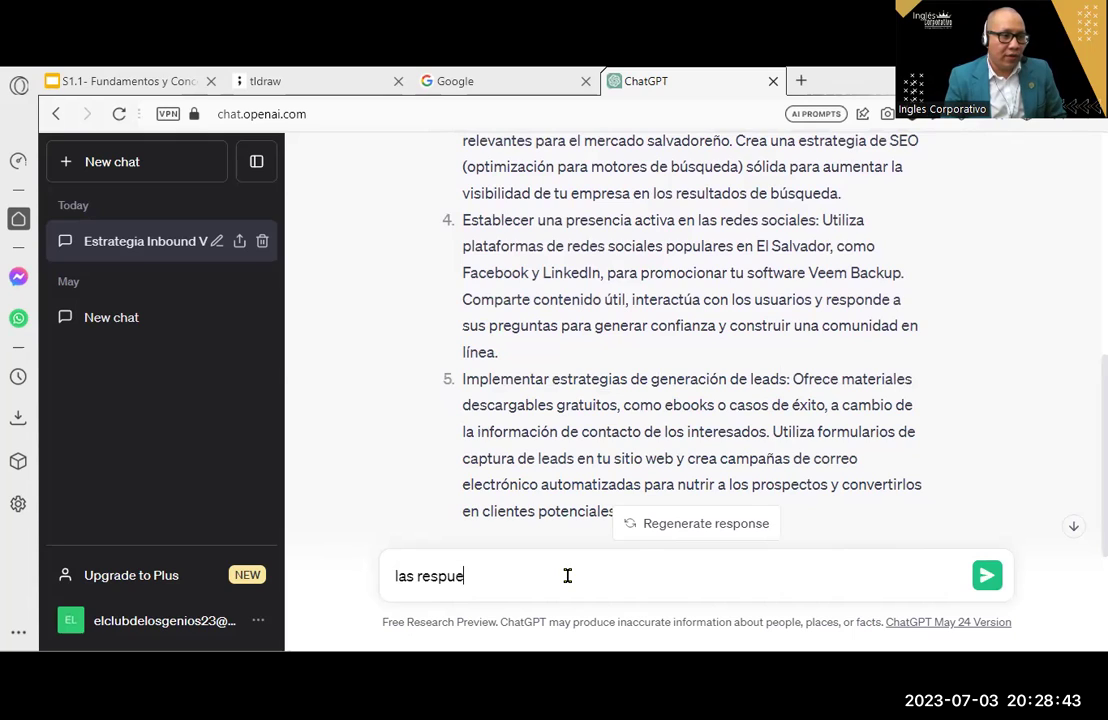
type("stas de las 5 variables, resumir en 3 a 2 palabras cada una:")
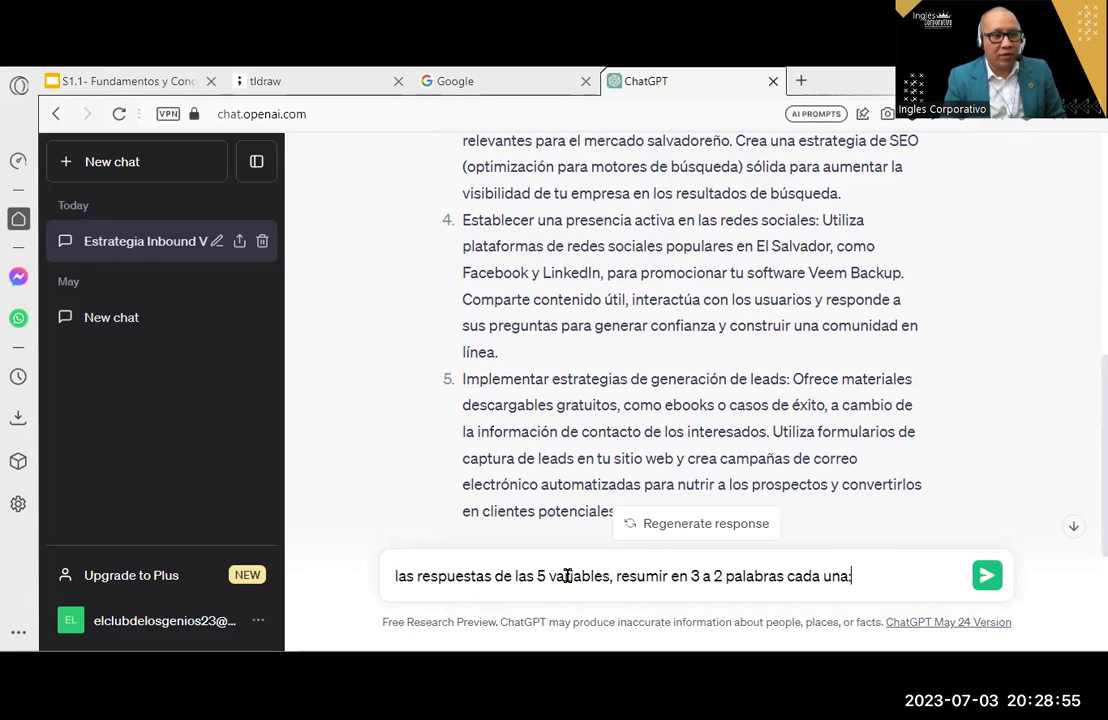
key("Return")
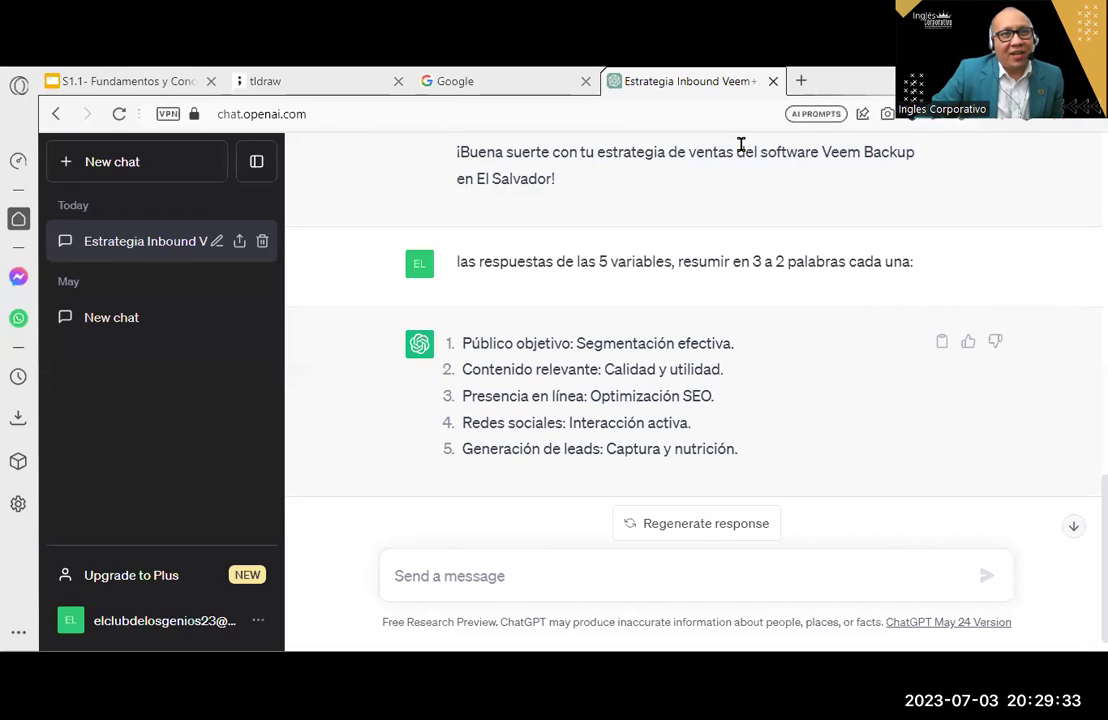
Step: Switch to the tldraw diagram and recolour the PLANIFICAR and IMPLEMENTAR labels dark blue
left_click(338, 76)
left_click(811, 391)
left_click(270, 386)
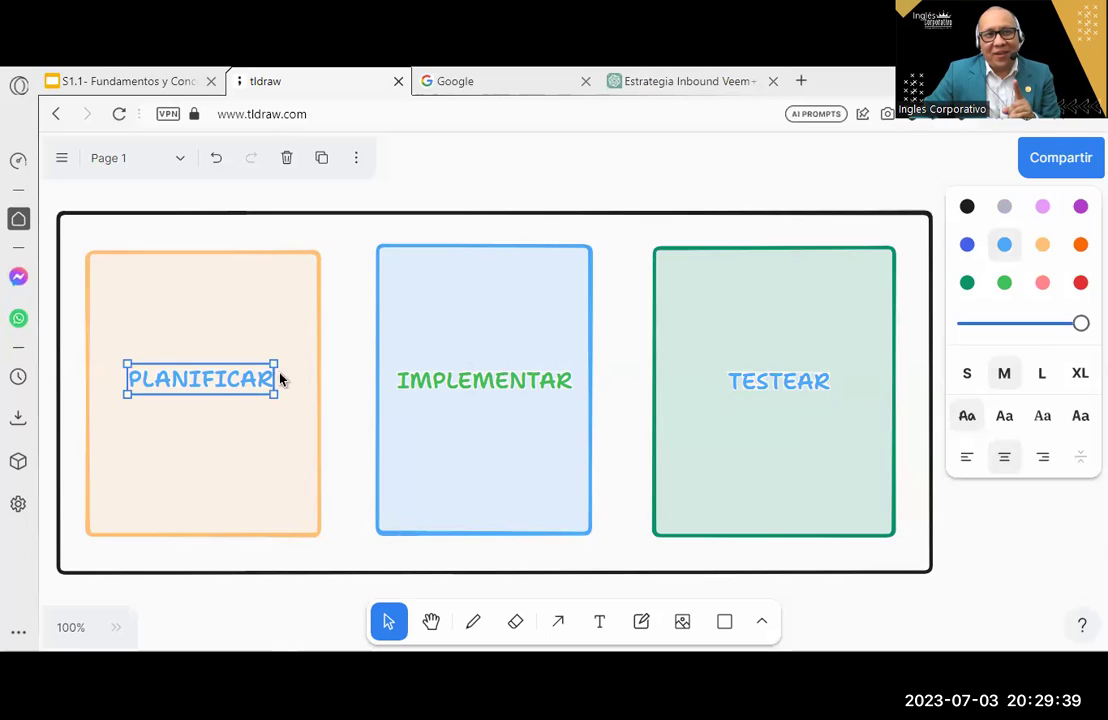
left_click(967, 282)
left_click(505, 391)
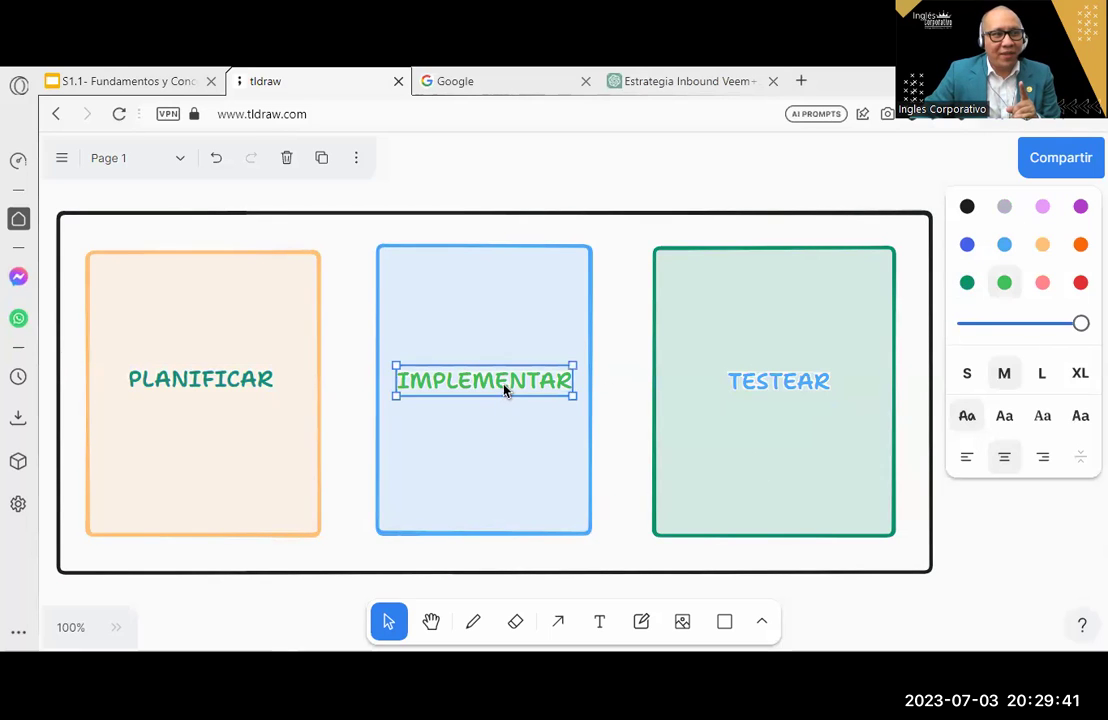
left_click(965, 246)
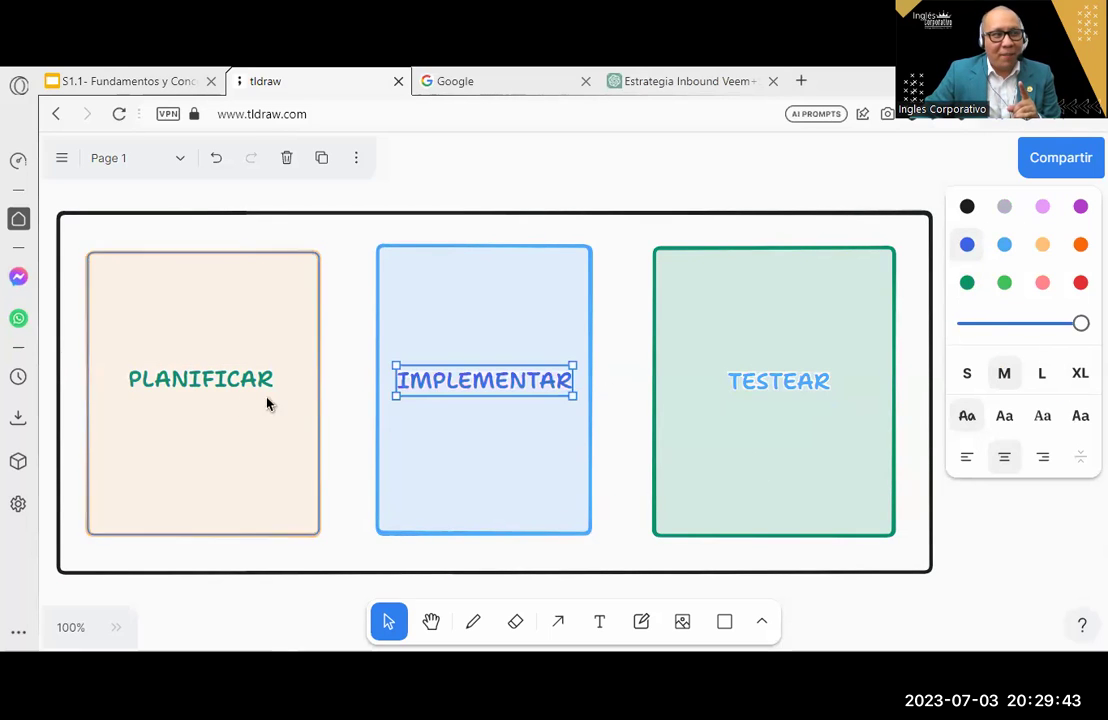
left_click(223, 386)
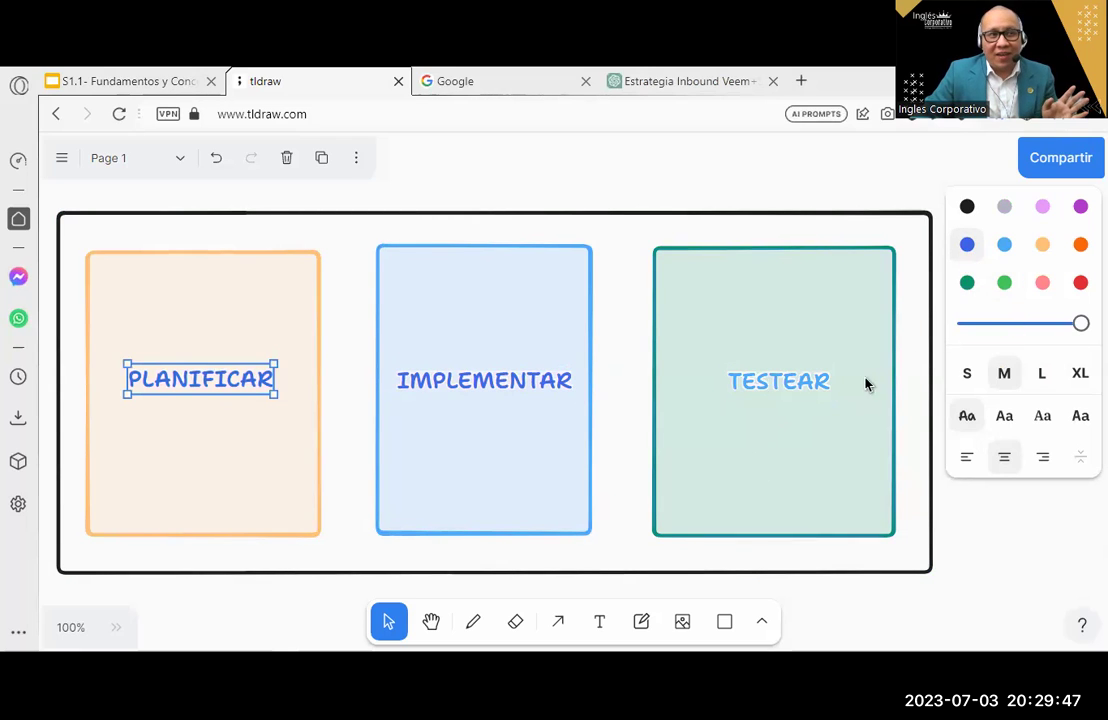
Step: Recolour the TESTEAR label in the green box red
left_click(828, 383)
left_click(832, 382)
left_click(1079, 279)
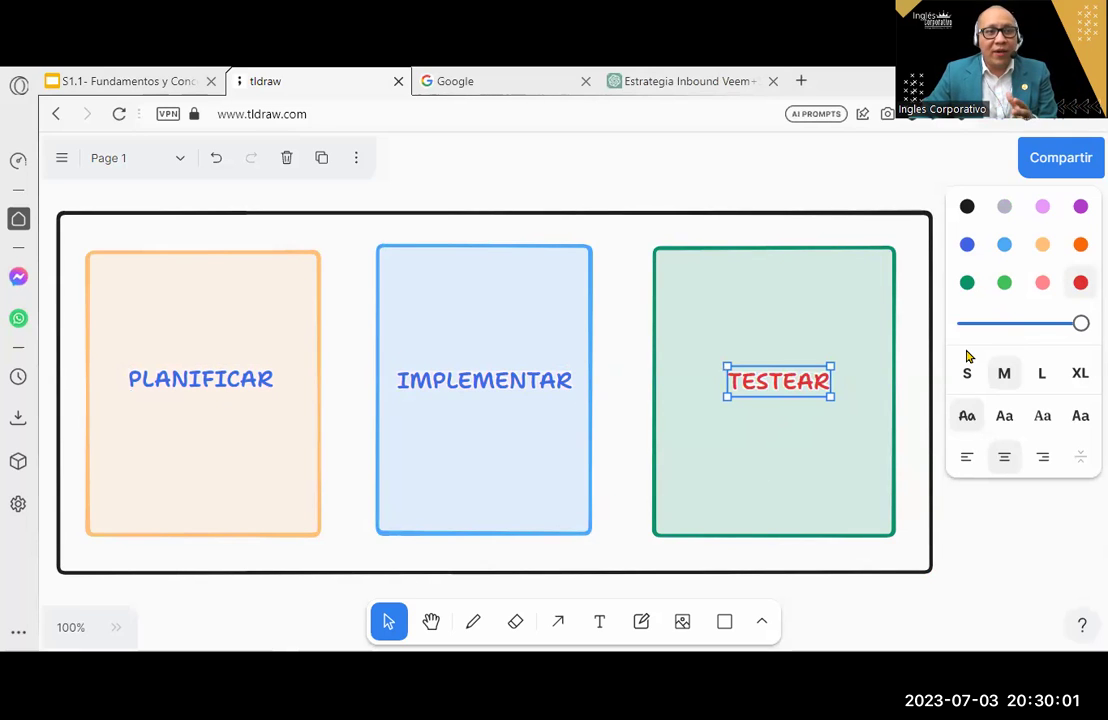
Step: Switch to the ChatGPT conversation and send the message "Como aumentar las ventas en 50,000 dolares con inbound marketing:"
left_click(732, 79)
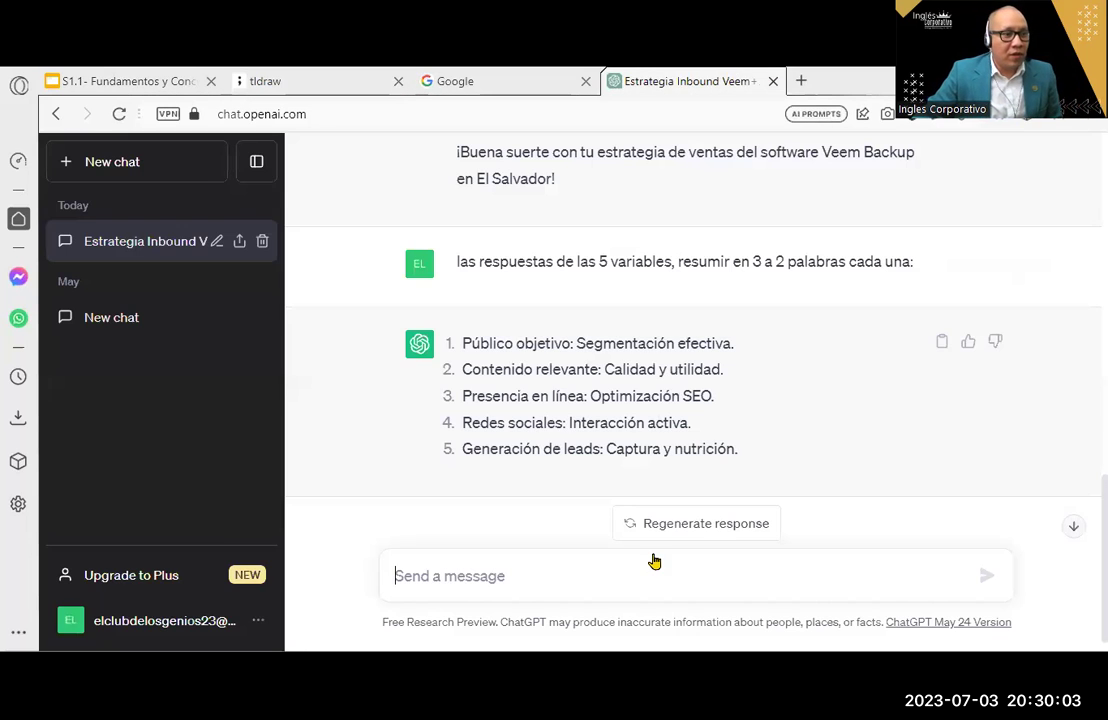
scroll(690, 350, "down", 1)
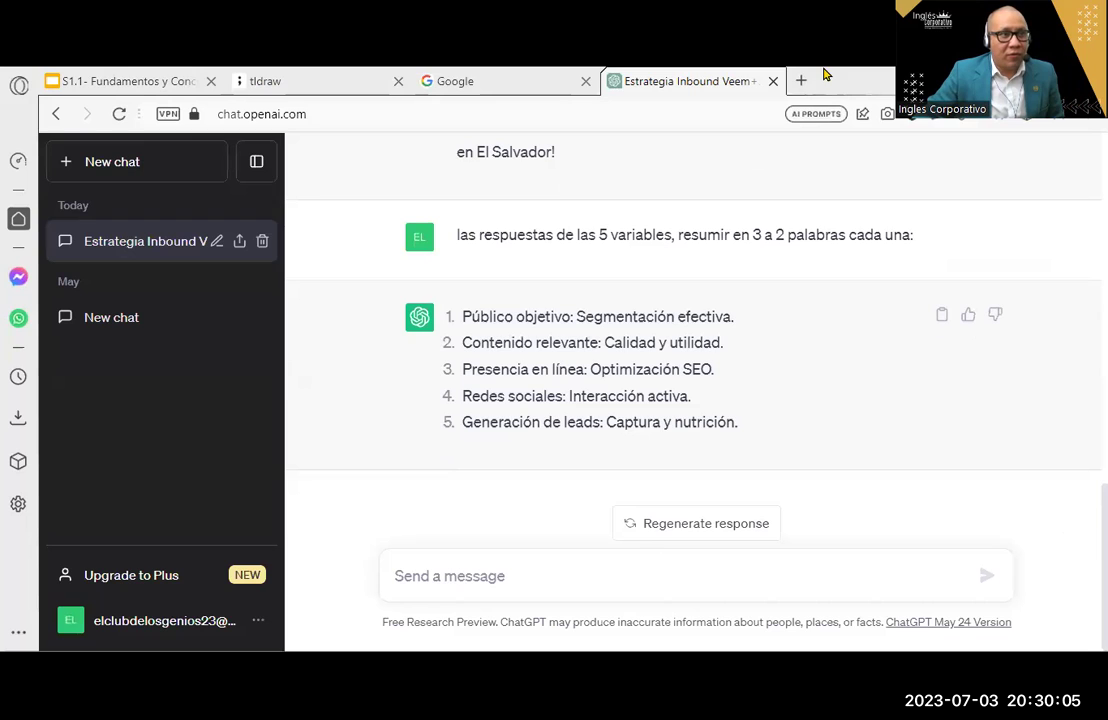
left_click(480, 571)
type("Como ")
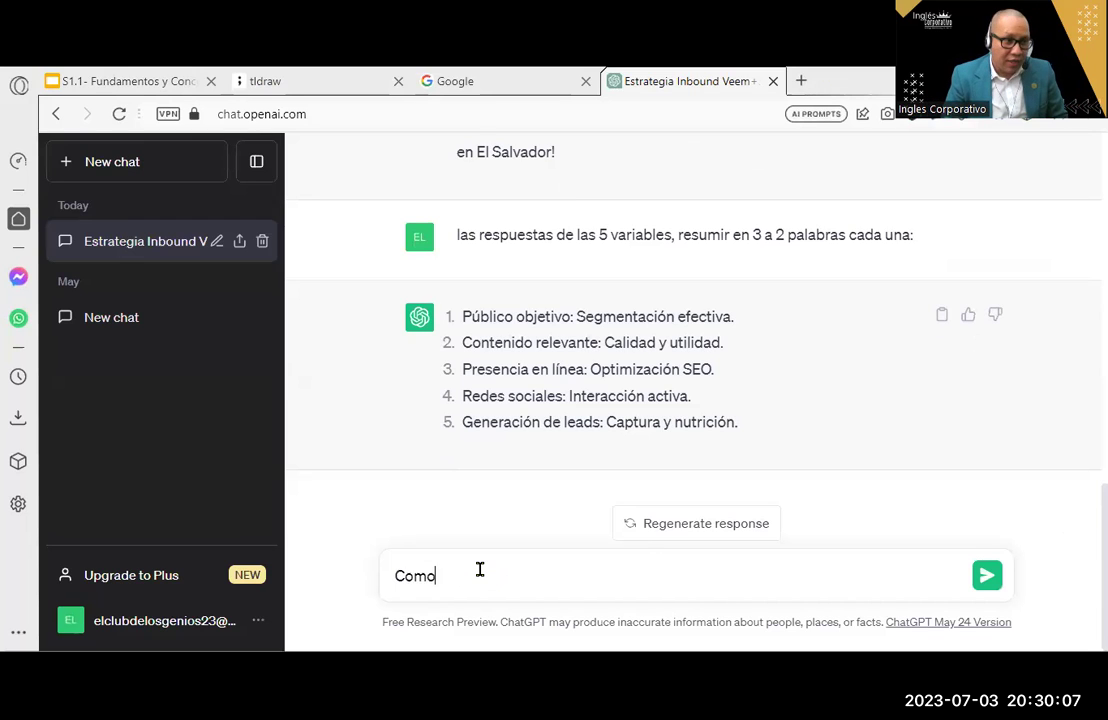
type("aument")
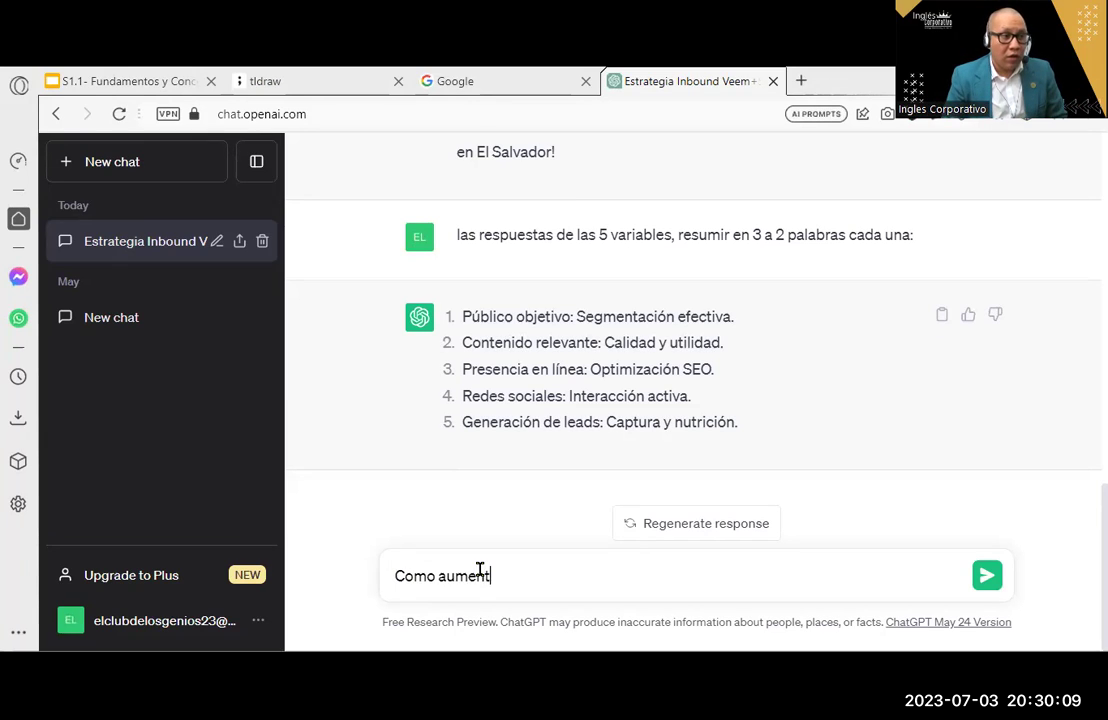
type("ar las ve")
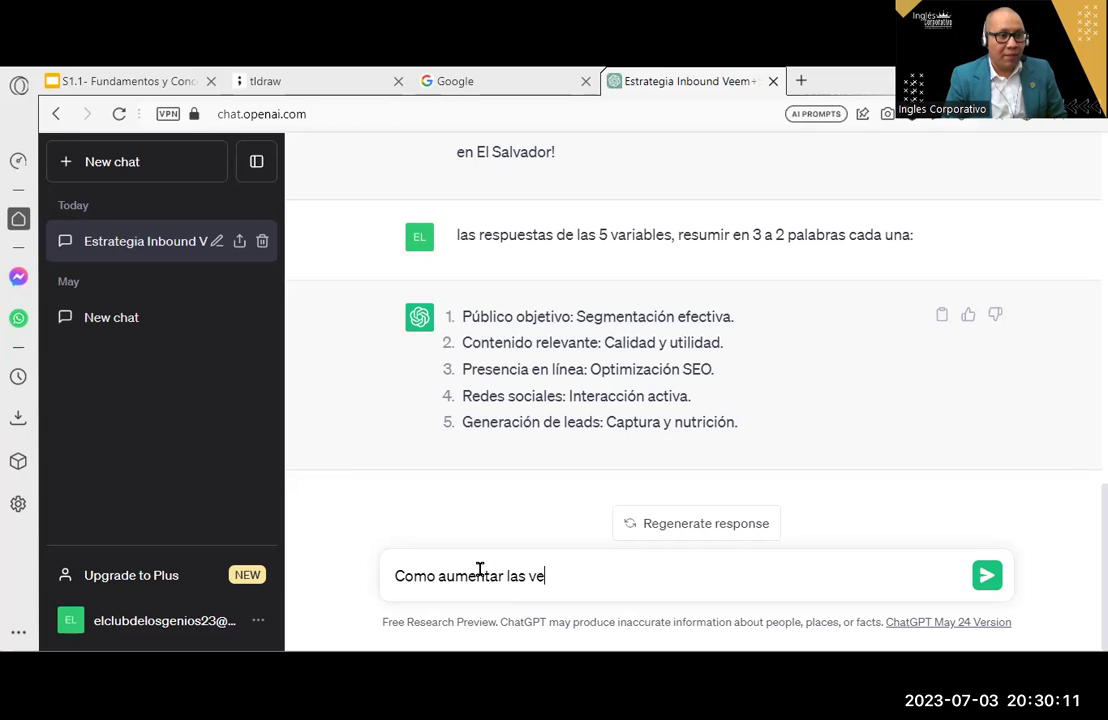
type("ntas en 50,0")
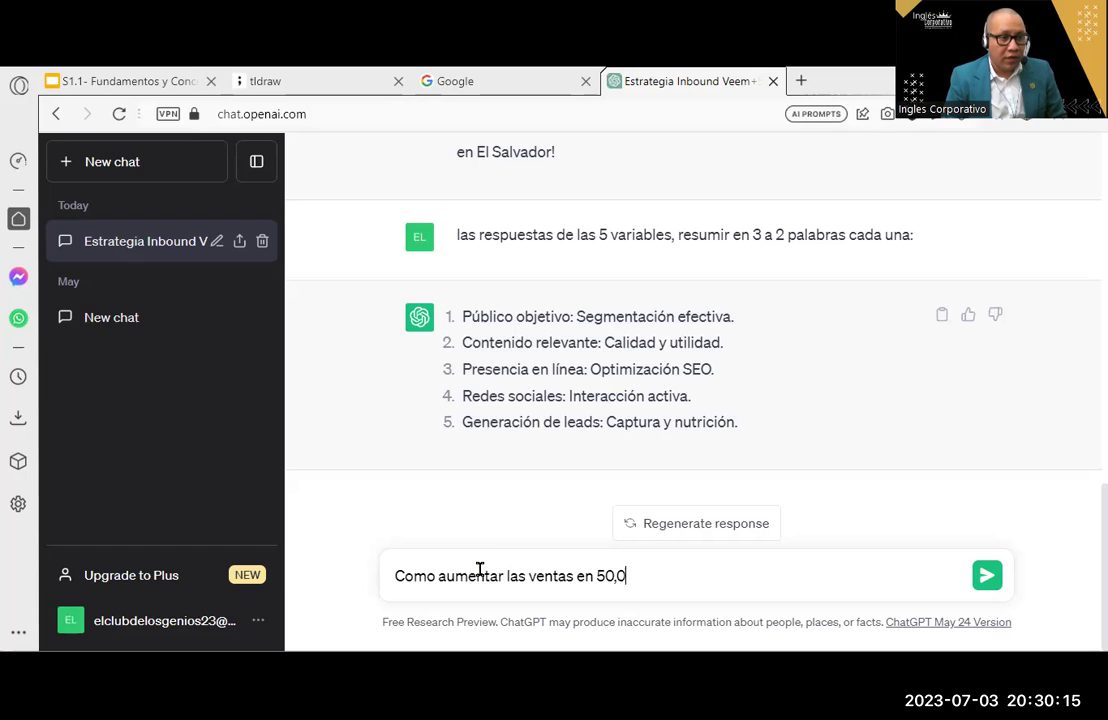
type("00 dolares con ")
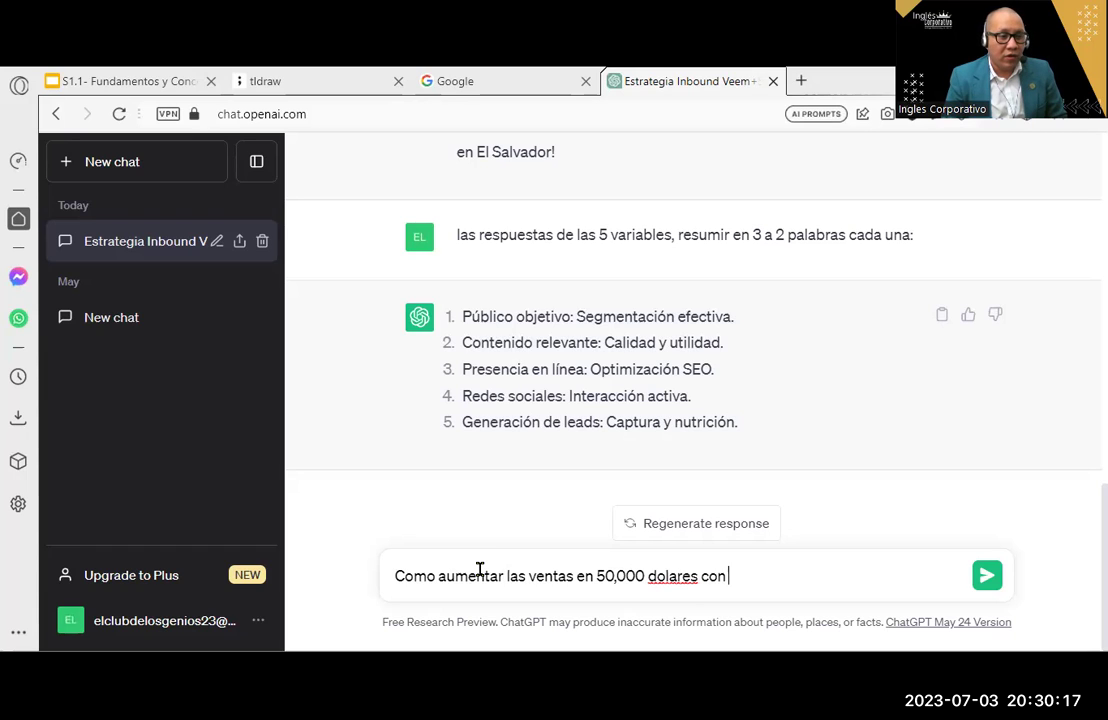
type("inbiu")
key("BackSpace")
key("BackSpace")
type("o")
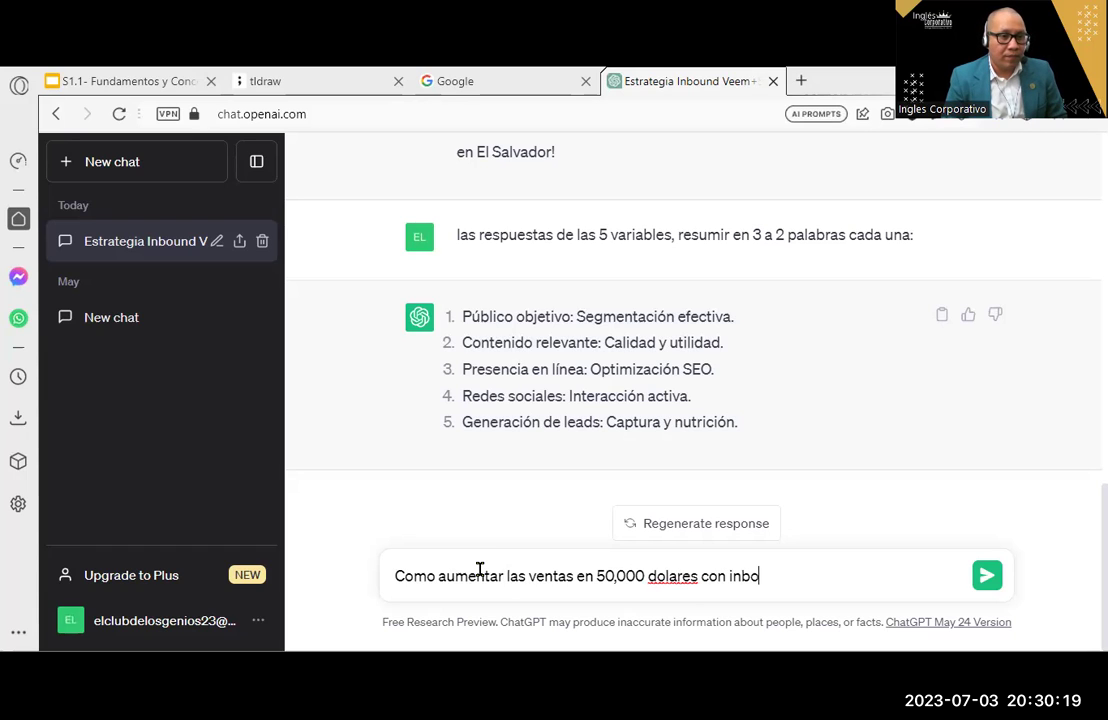
type("und marketing:")
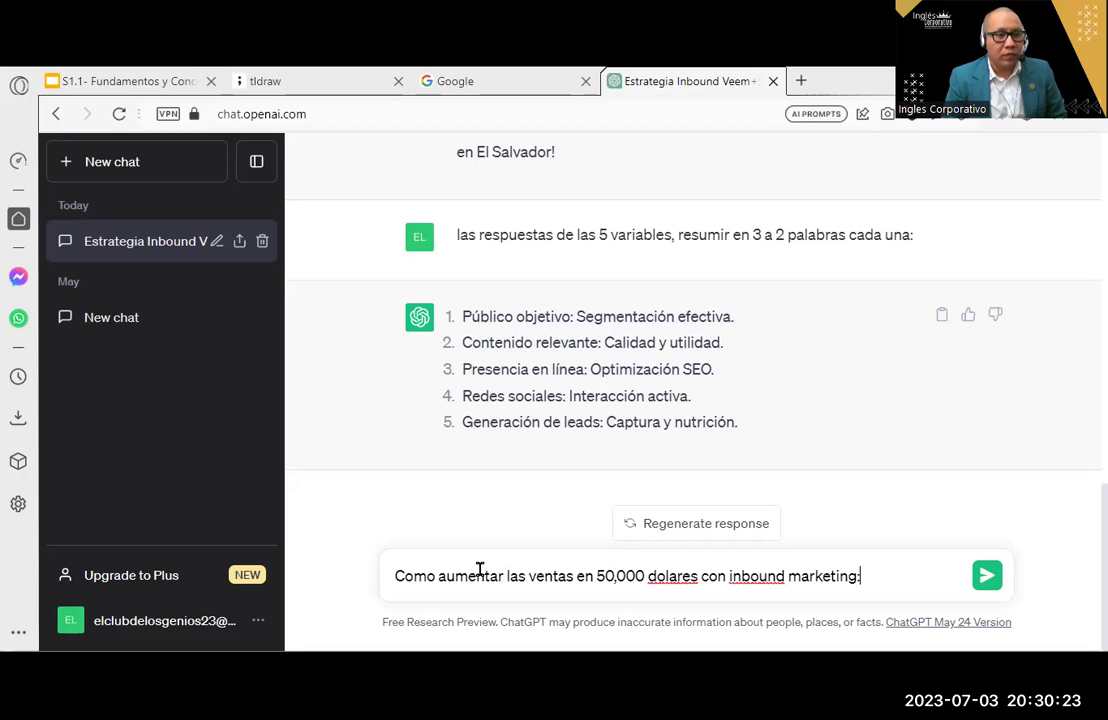
key("Return")
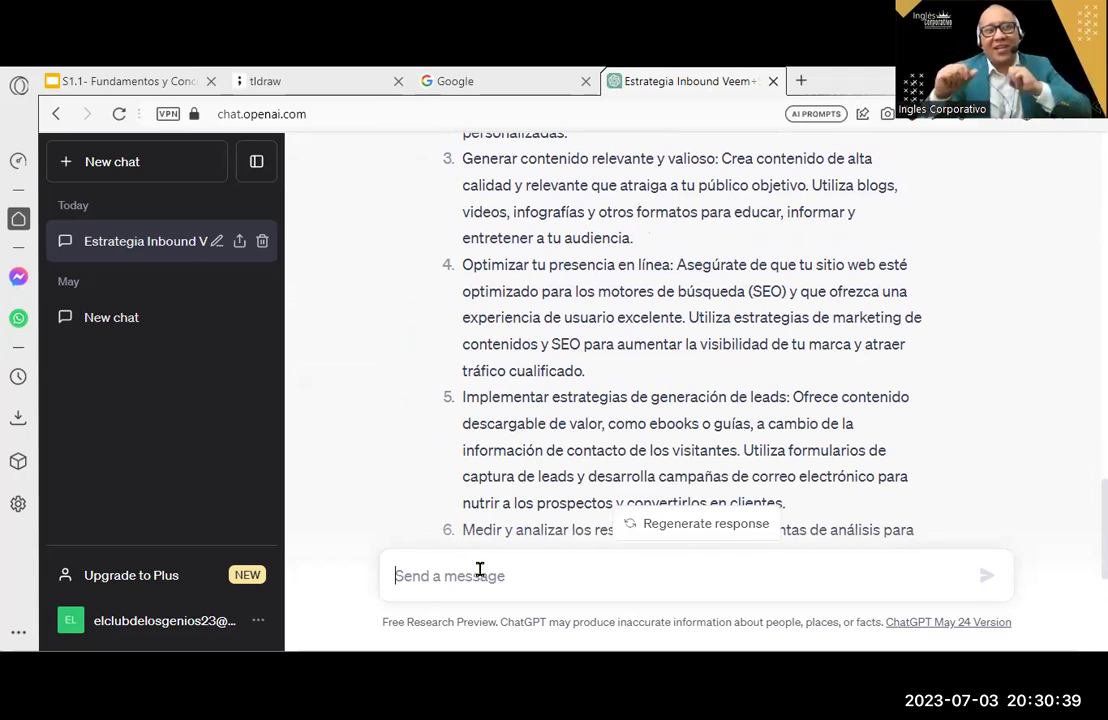
Step: Look over the suggested sales steps and copy the earlier prompt "las respuestas de las 5 variables, resumir en 3 a 2 palabras cada una:"
scroll(910, 410, "down", 4)
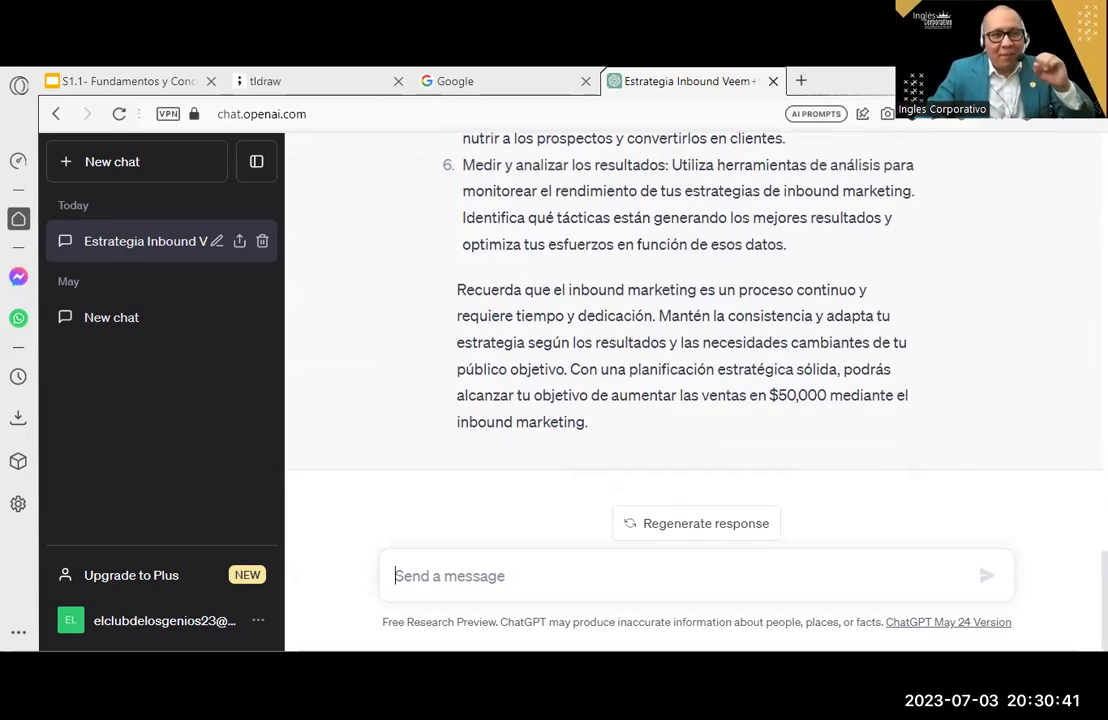
scroll(920, 400, "up", 5)
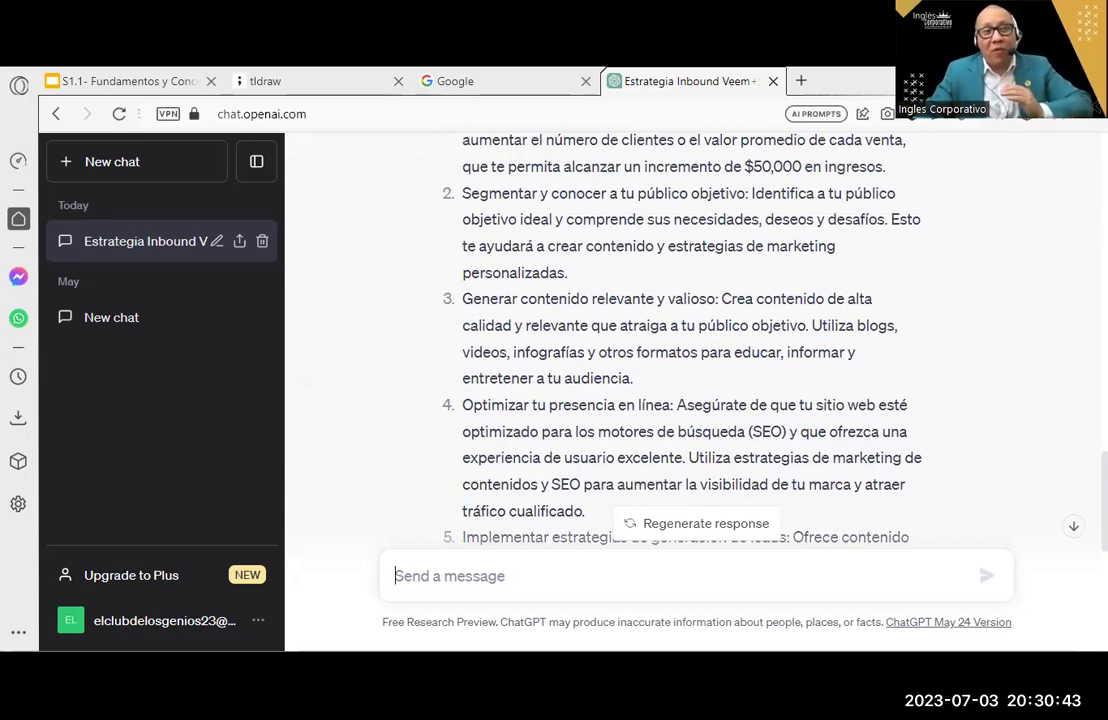
scroll(930, 450, "up", 3)
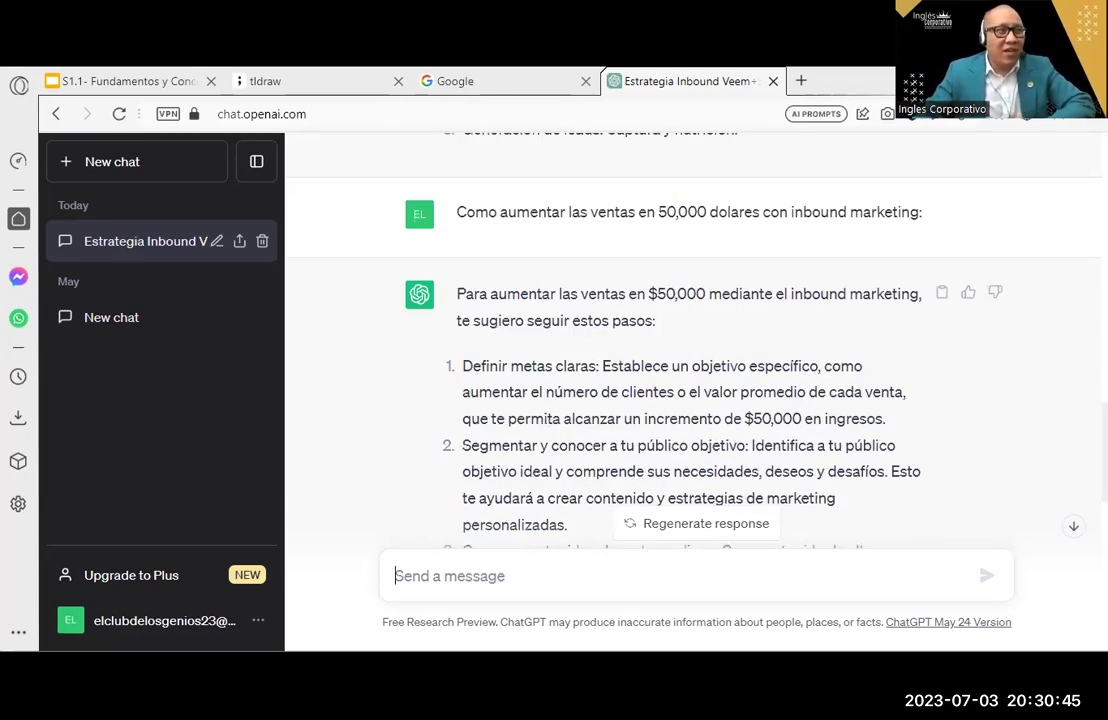
scroll(930, 500, "down", 2)
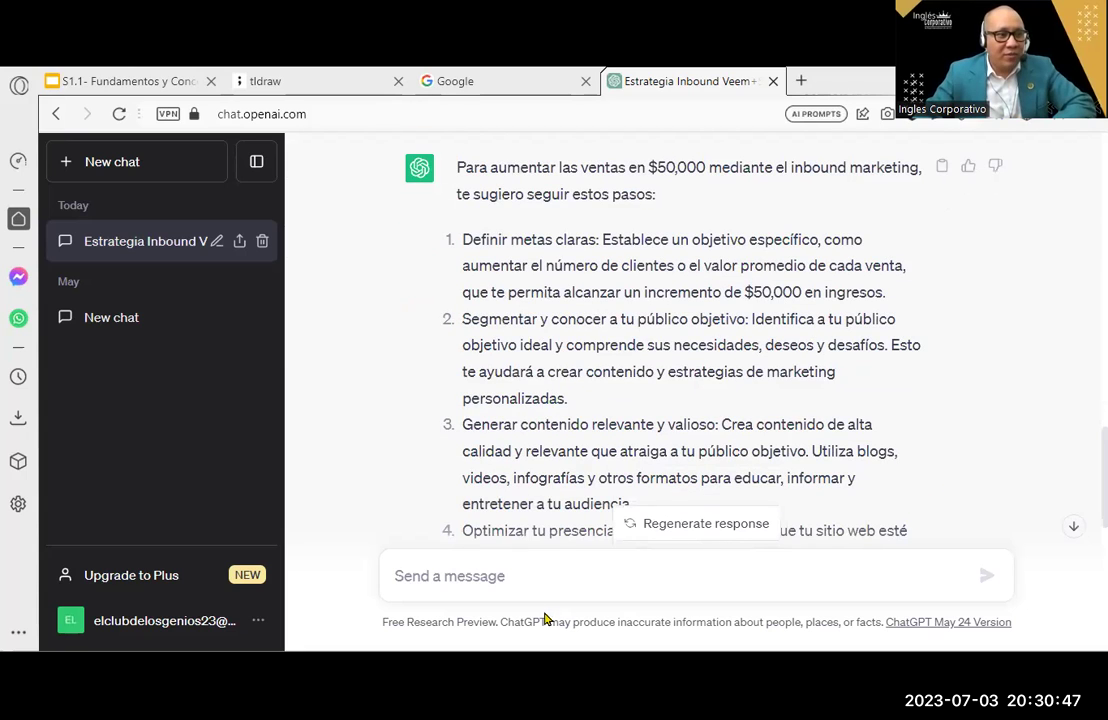
scroll(690, 448, "up", 4)
scroll(490, 455, "up", 3)
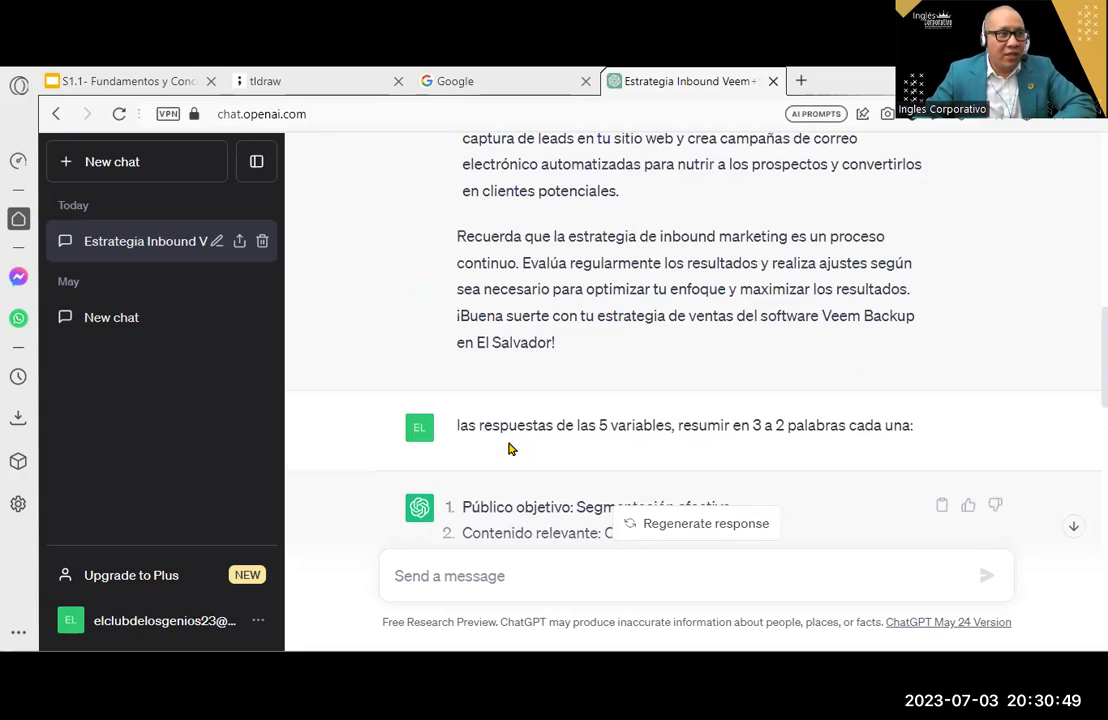
left_click_drag(455, 447, 905, 446)
right_click(873, 455)
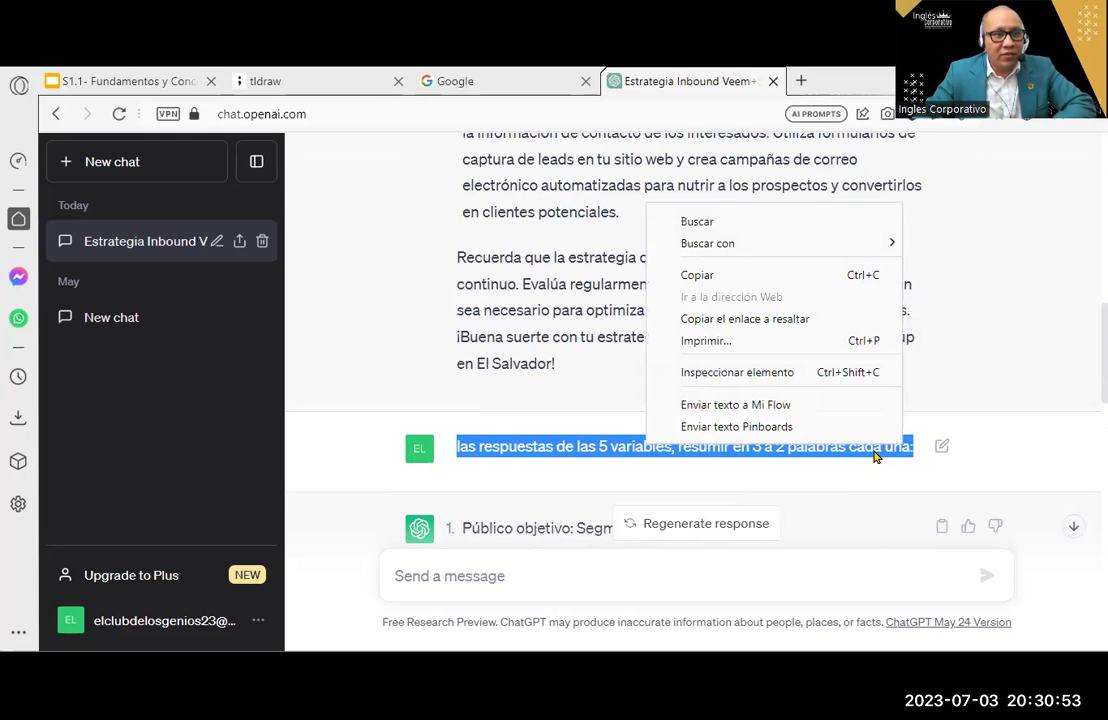
left_click(700, 274)
Step: Paste the copied summary prompt as a new message and send it to condense the latest answer
scroll(601, 490, "up", 5)
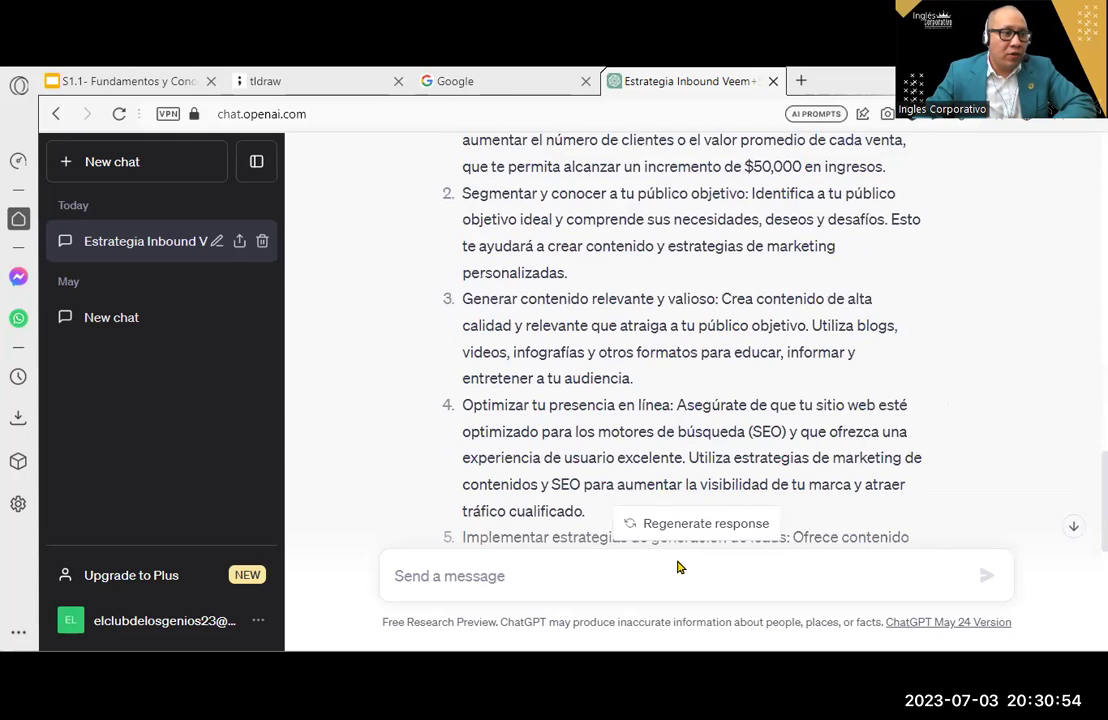
right_click(534, 584)
left_click(621, 423)
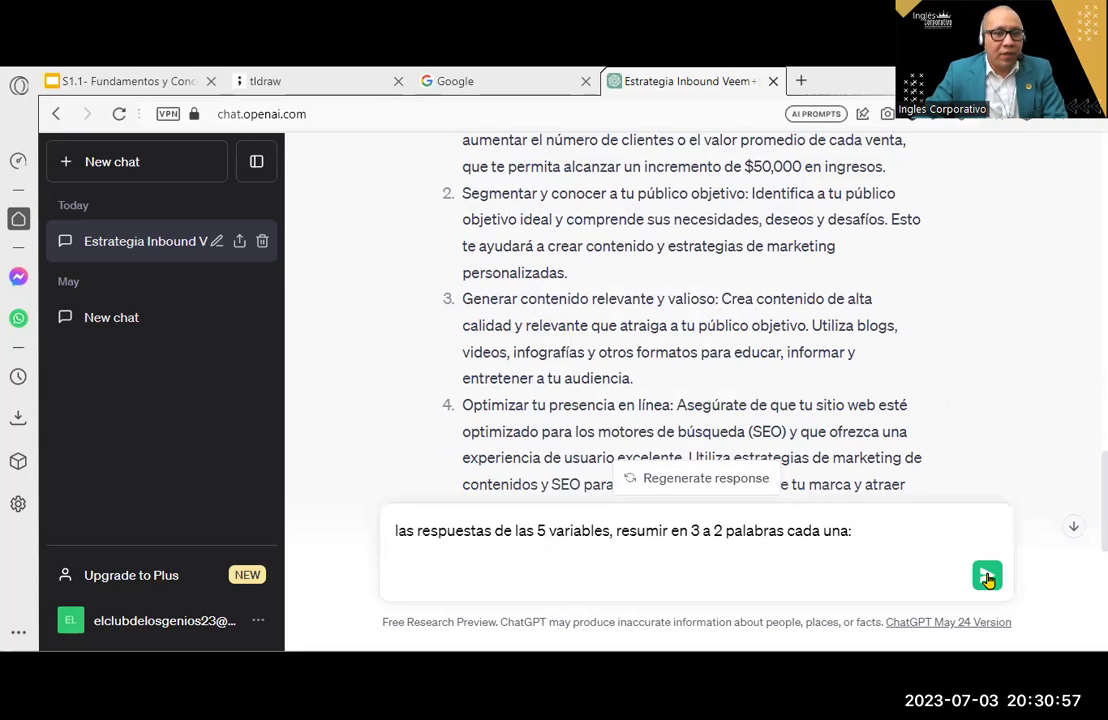
key("Return")
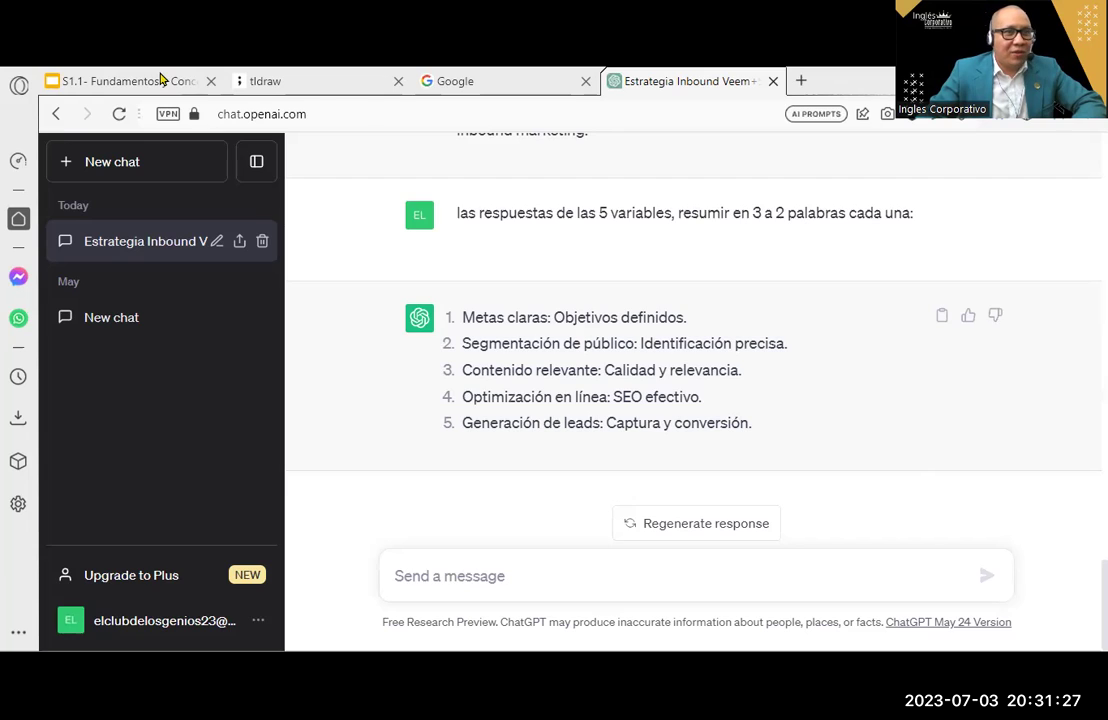
Step: Switch to the Google Slides presentation and show slide 9, "Origen del InBound Marketing"
left_click(160, 80)
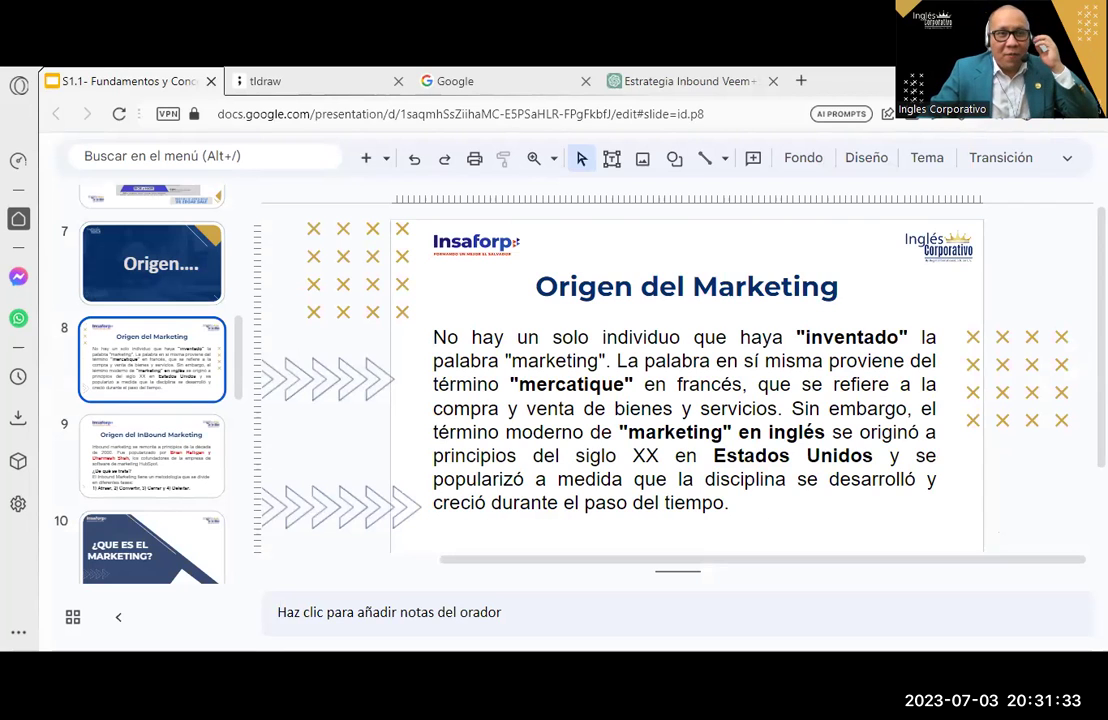
left_click(152, 455)
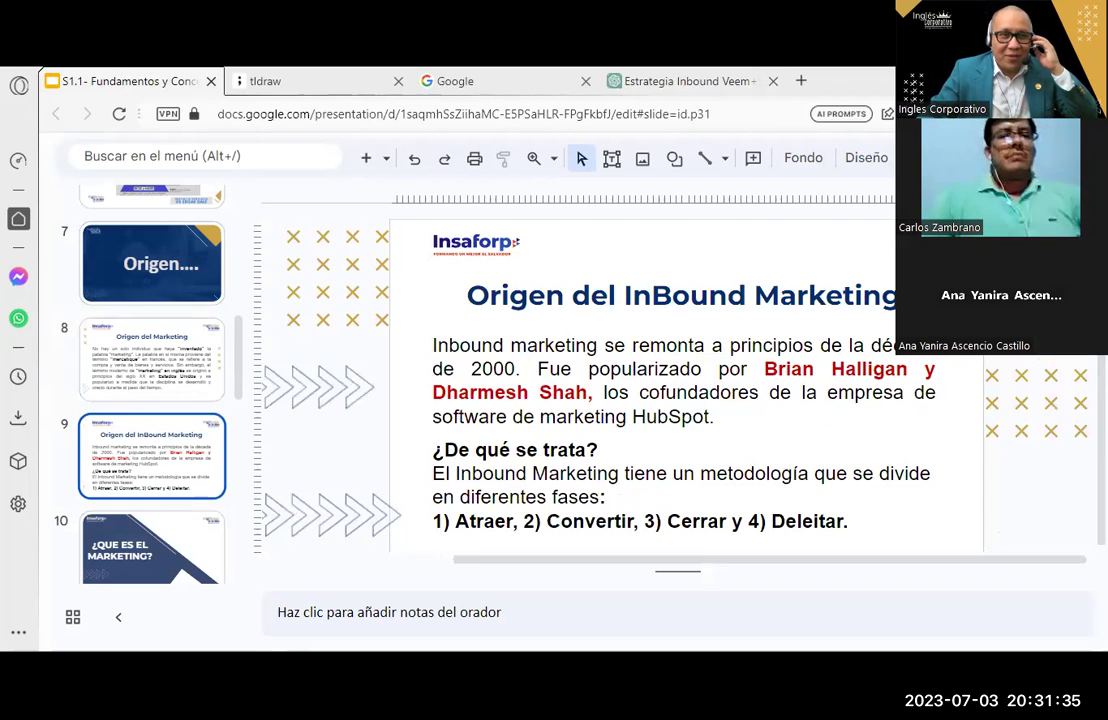